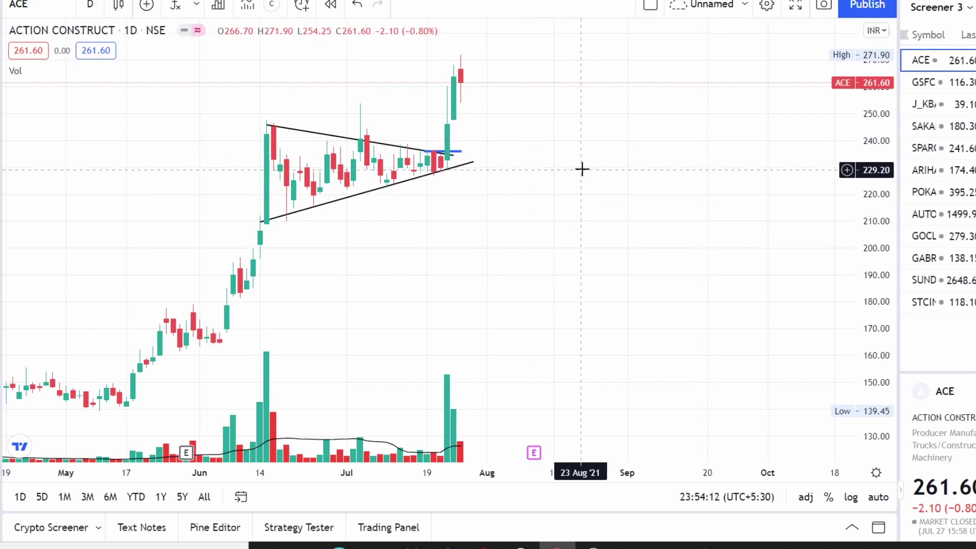
scroll(582, 168, "down", 1)
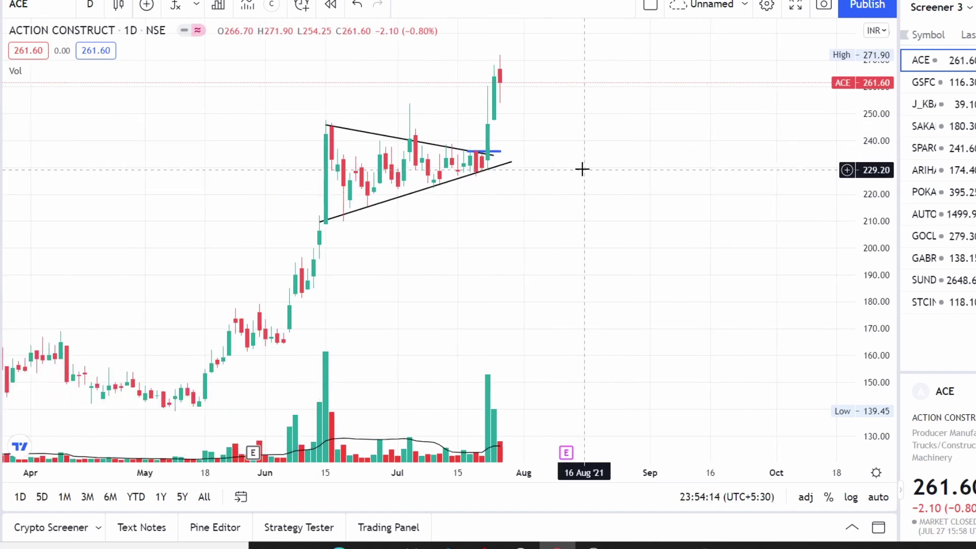
scroll(582, 168, "up", 1)
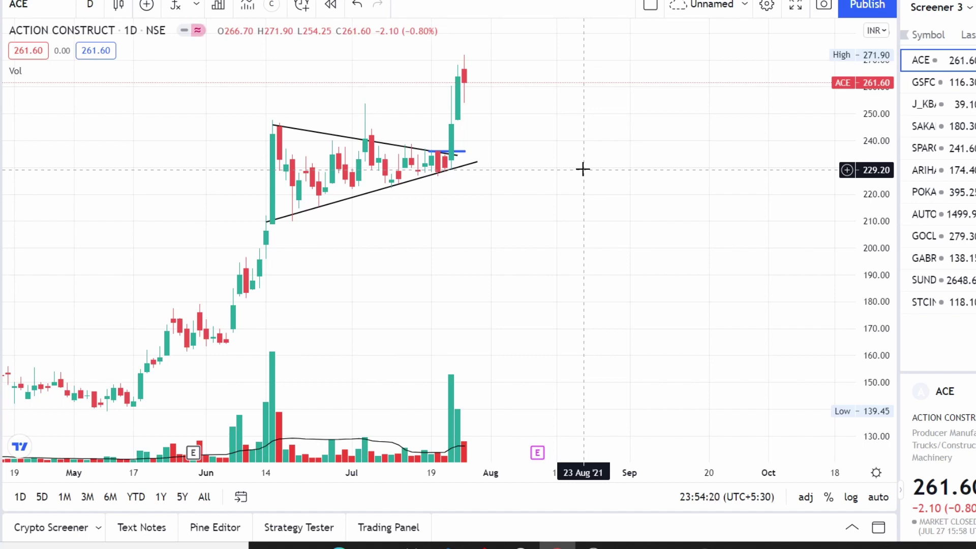
scroll(582, 169, "up", 1)
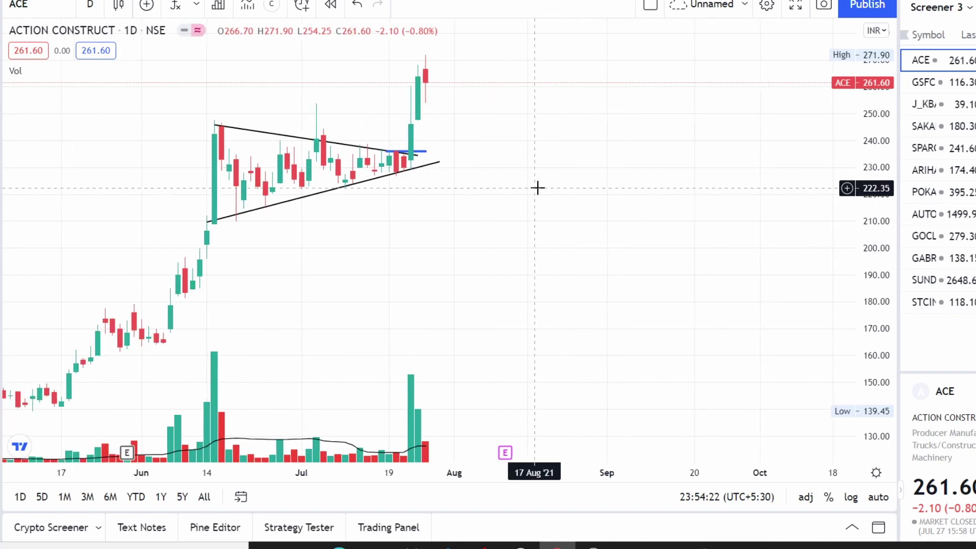
left_click_drag(537, 190, 555, 245)
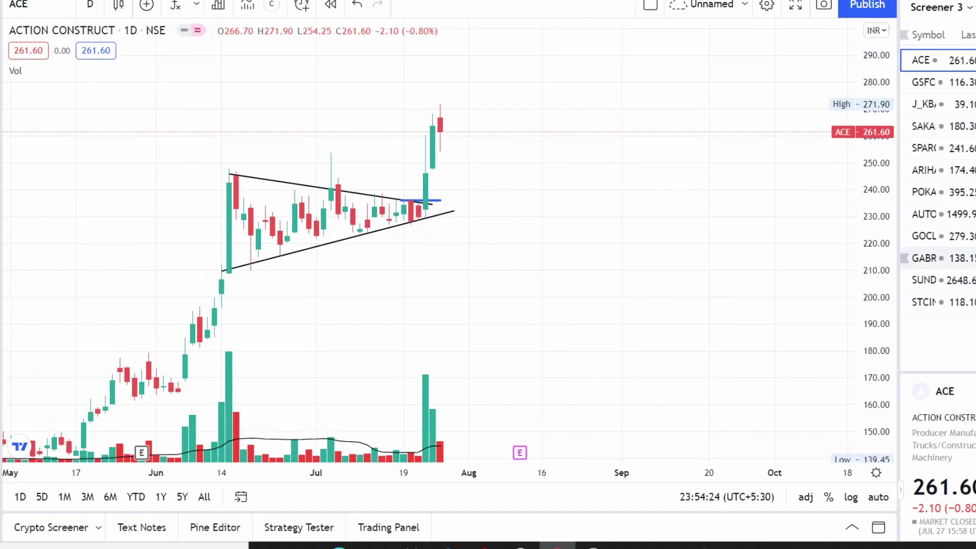
- Open the ARIHANTCAP chart from the watchlist and switch its interval to 45 minutes
left_click(922, 170)
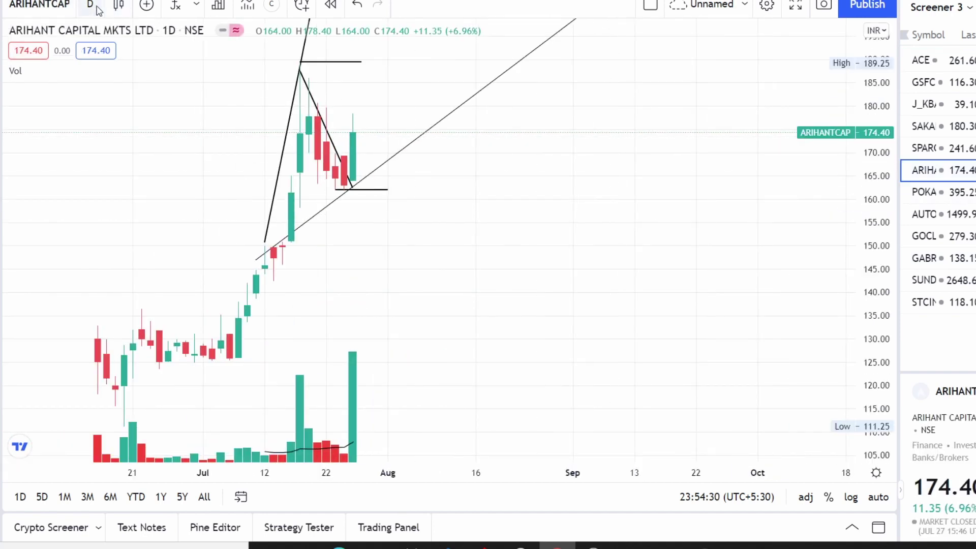
left_click(96, 6)
left_click(148, 167)
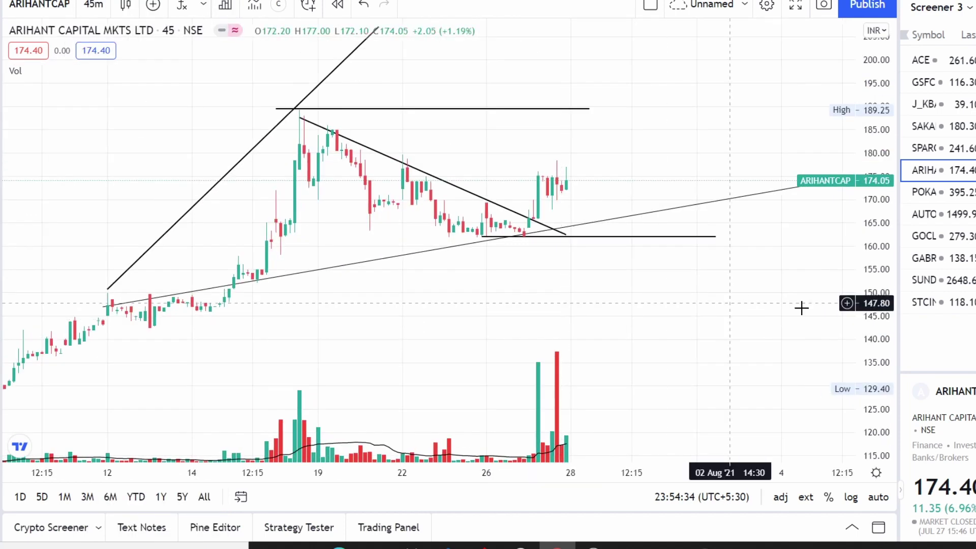
scroll(801, 308, "up", 3)
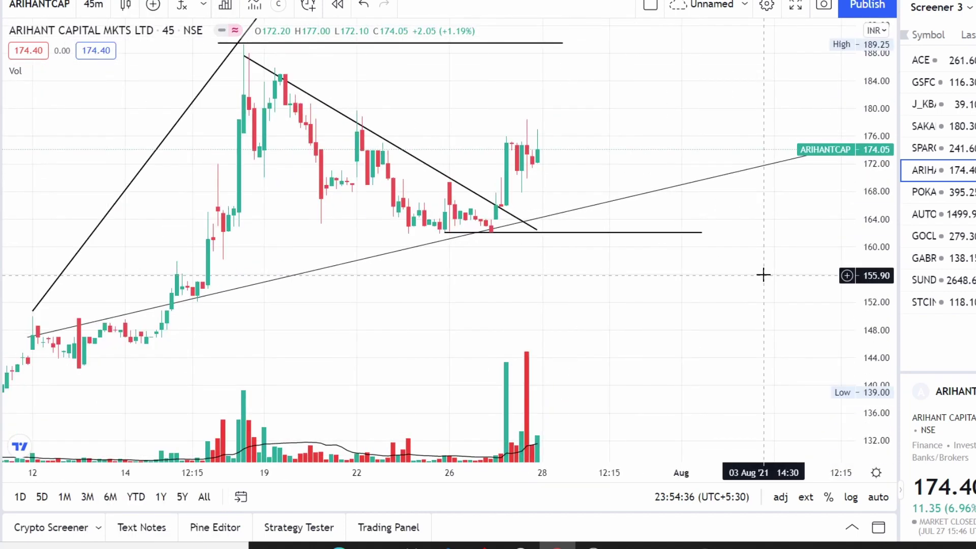
- Circle the July peaks beneath the upper horizontal line with the brush, and delete that marking
left_click_drag(520, 126, 476, 141)
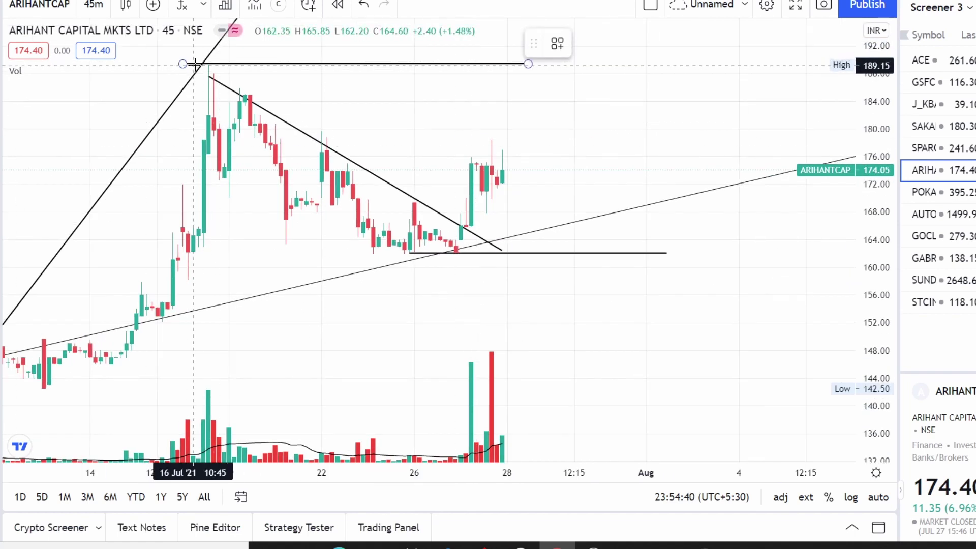
mouse_move(196, 65)
left_mouse_down()
mouse_move(273, 96)
mouse_move(305, 59)
mouse_move(182, 64)
left_mouse_up()
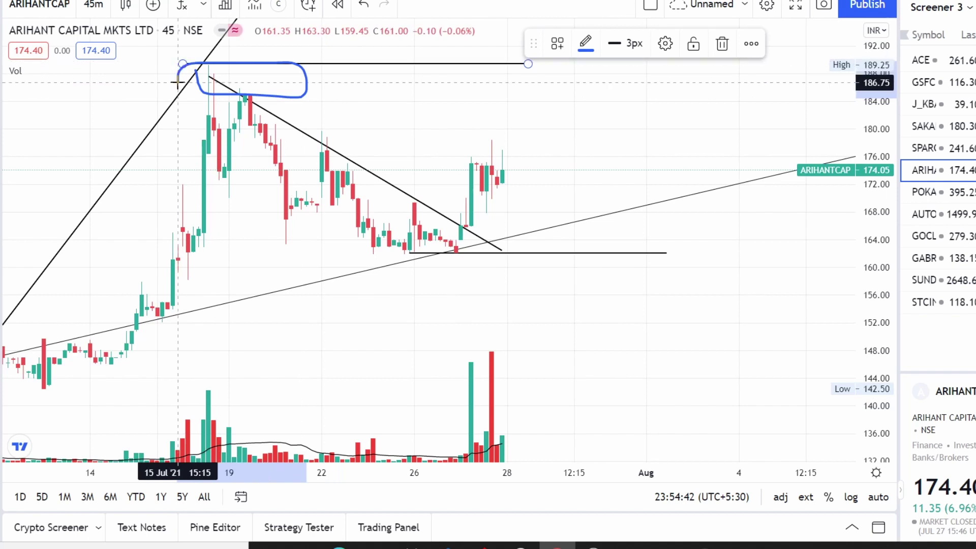
left_click(721, 43)
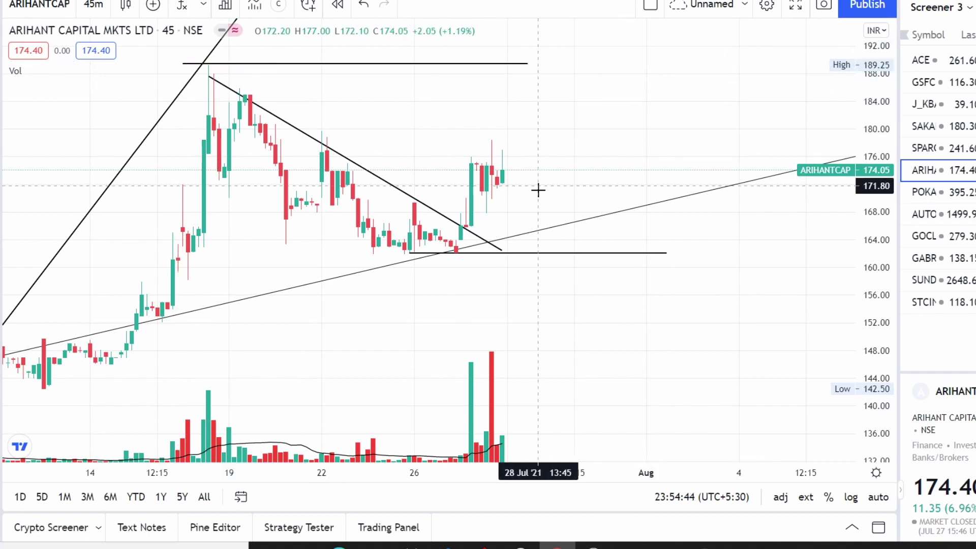
- Trace the falling swings after the July high with the brush, and mark a horizontal level at about 169 from the 26 July swing high
mouse_move(219, 98)
left_mouse_down()
mouse_move(219, 133)
mouse_move(234, 117)
mouse_move(270, 162)
mouse_move(319, 146)
mouse_move(378, 265)
mouse_move(425, 246)
left_mouse_up()
scroll(364, 298, "down", 3)
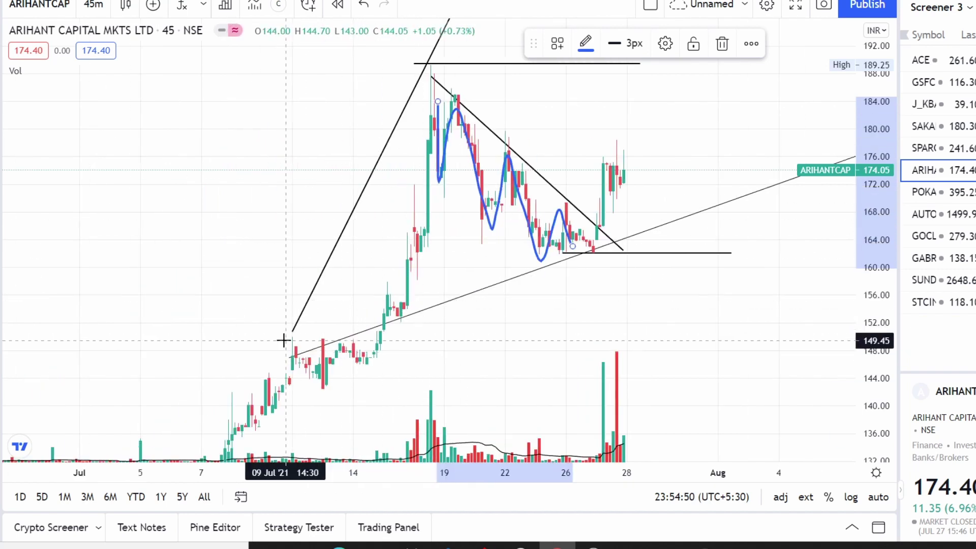
scroll(610, 268, "up", 2)
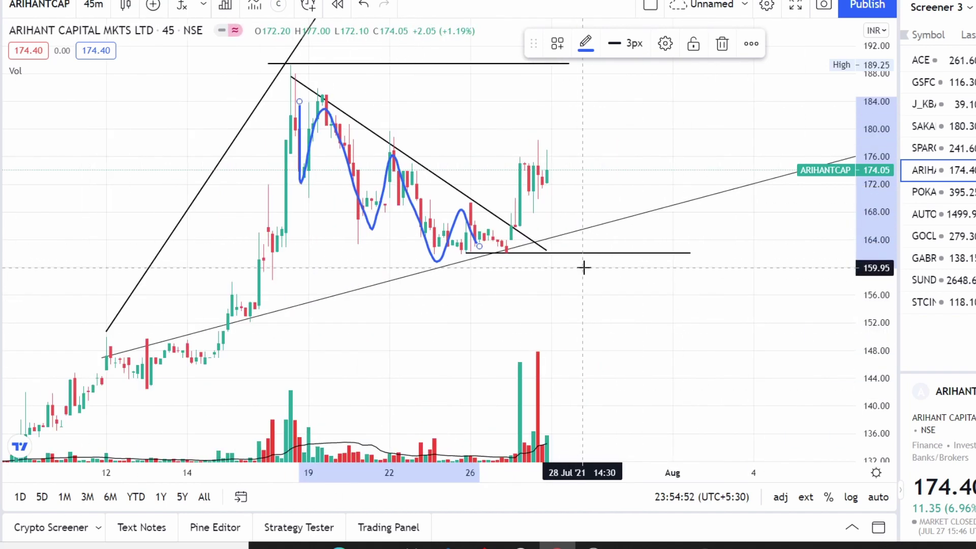
scroll(583, 268, "up", 2)
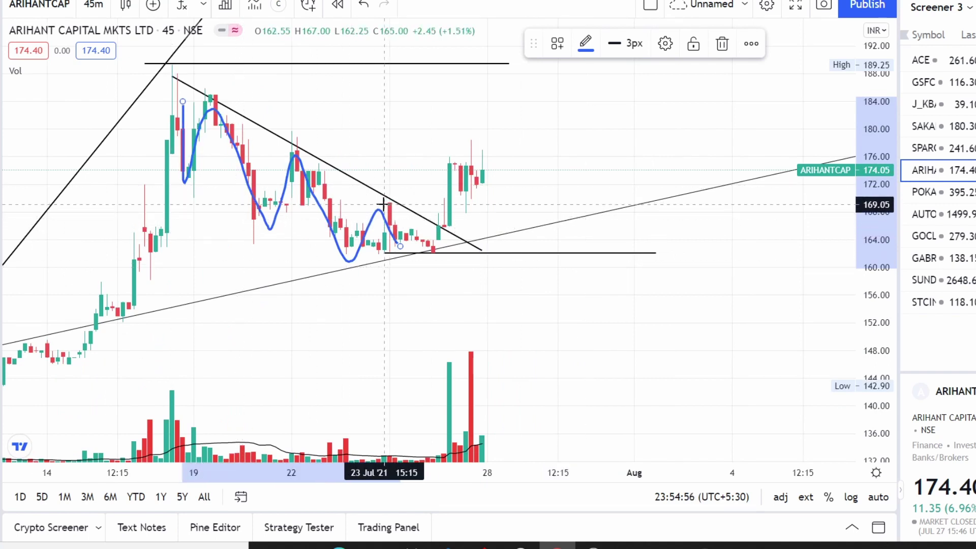
left_click_drag(390, 203, 547, 204)
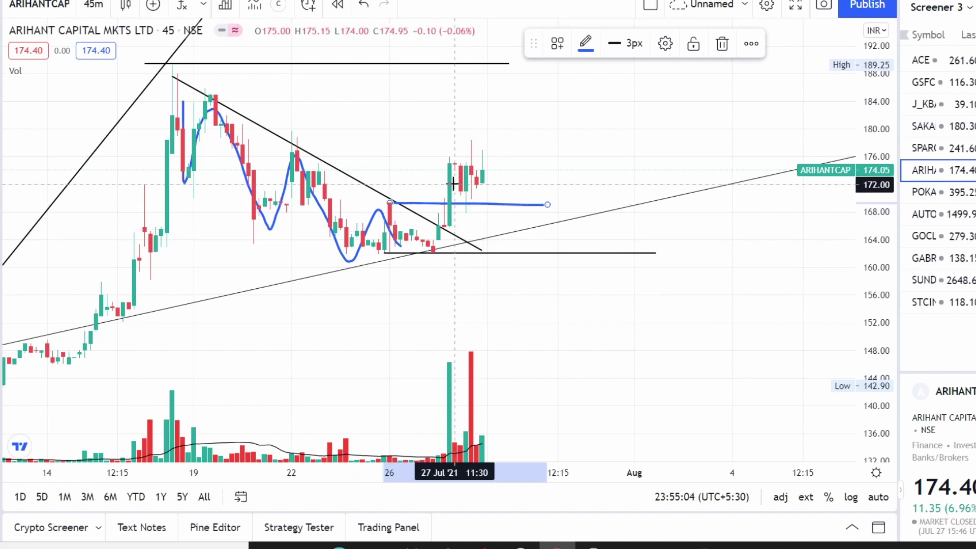
- Brush over the 27 July consolidation and mark horizontal levels at about 175 above it and about 185 from the earlier swing high
scroll(453, 182, "up", 2)
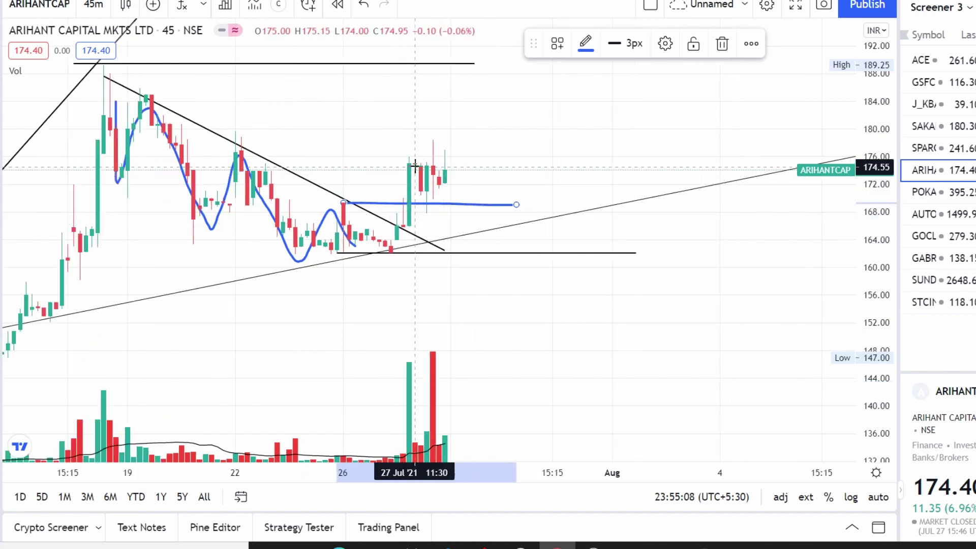
mouse_move(421, 165)
left_mouse_down()
mouse_move(432, 205)
mouse_move(451, 182)
left_mouse_up()
left_click_drag(401, 161, 462, 163)
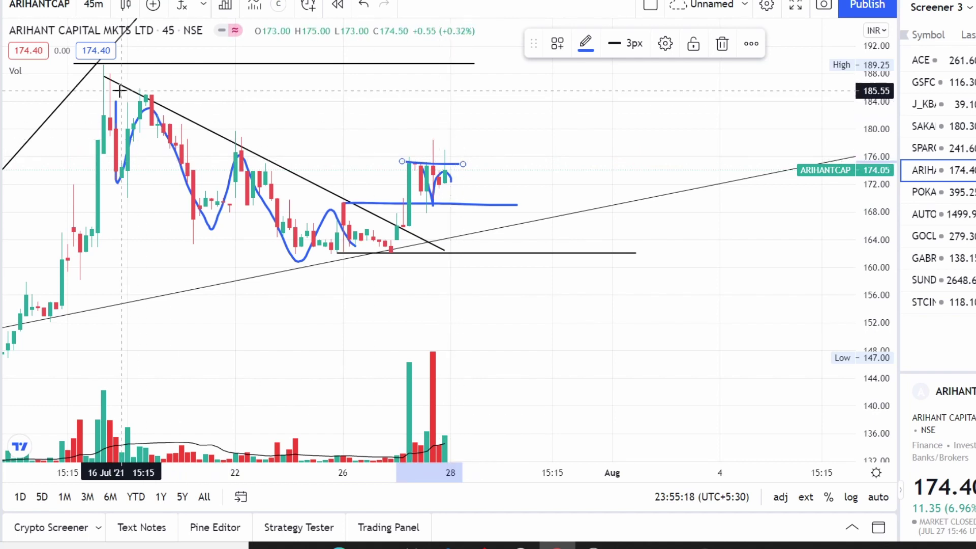
left_click_drag(119, 94, 474, 94)
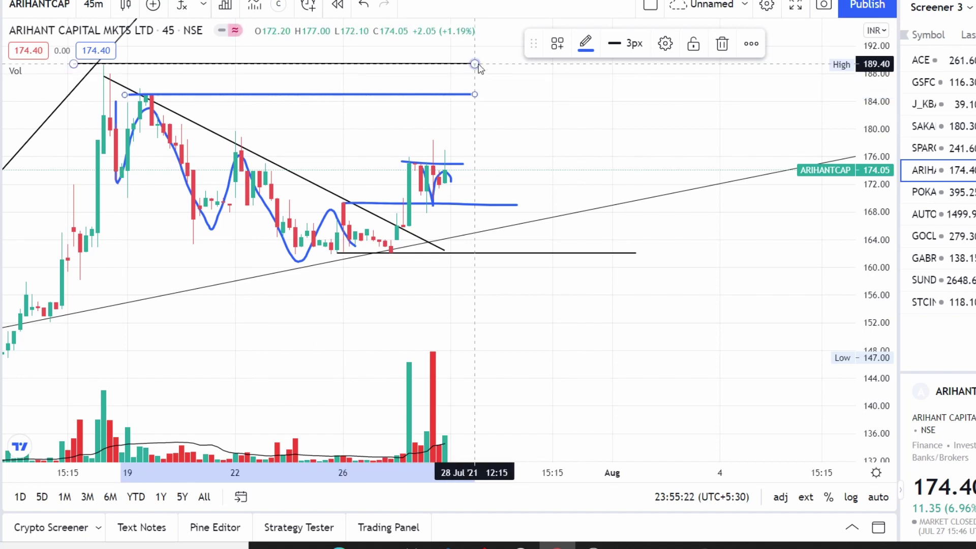
- Examine the marked ARIHANTCAP pattern on the 45-minute chart, including the initial rally, the pullback, the breakout and its volume bars
scroll(477, 66, "down", 3)
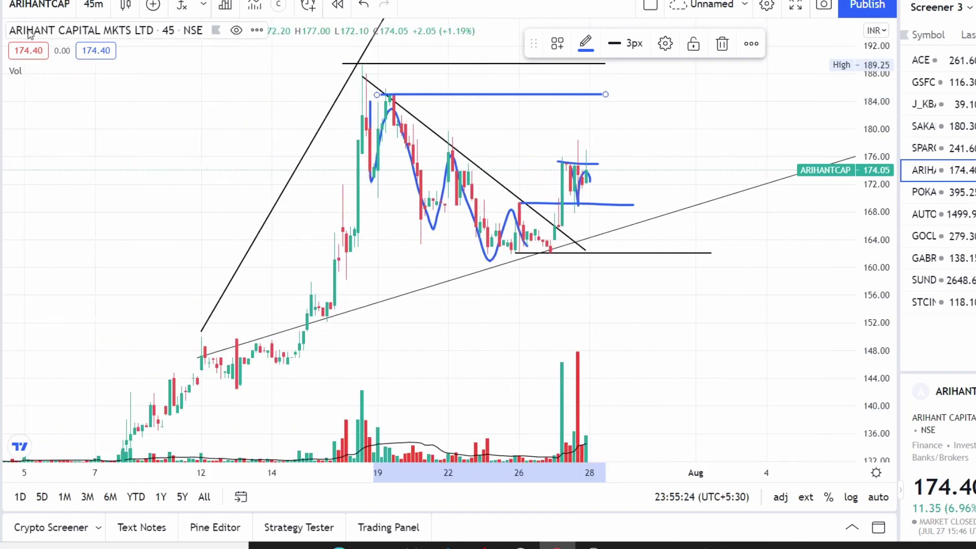
left_click_drag(167, 105, 100, 262)
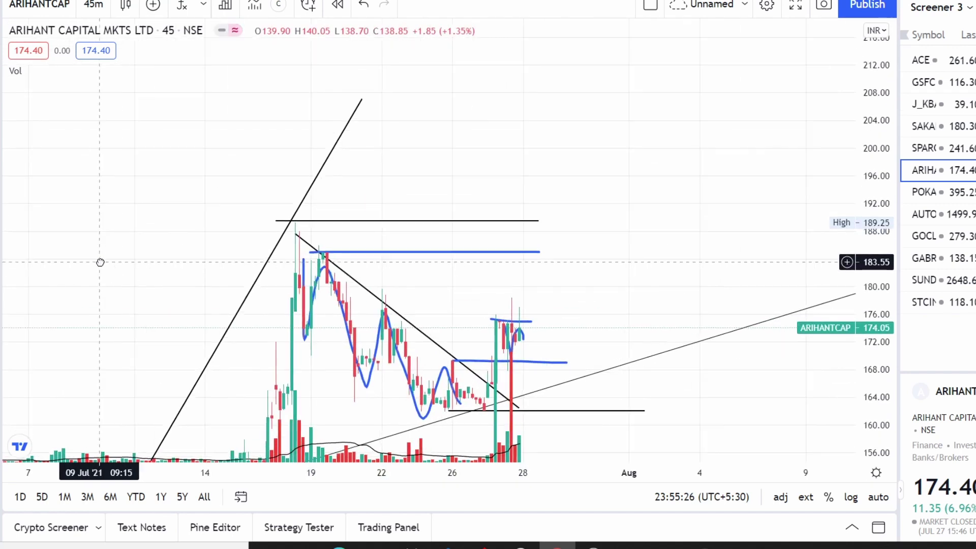
left_click_drag(440, 170, 613, 32)
scroll(595, 159, "up", 2)
left_click_drag(731, 147, 656, 160)
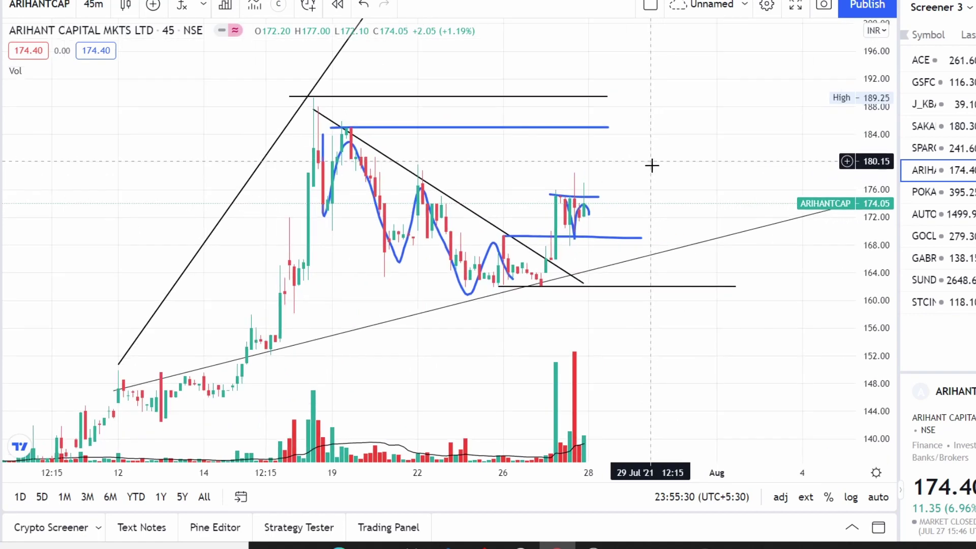
scroll(656, 166, "up", 1)
left_click_drag(879, 218, 880, 124)
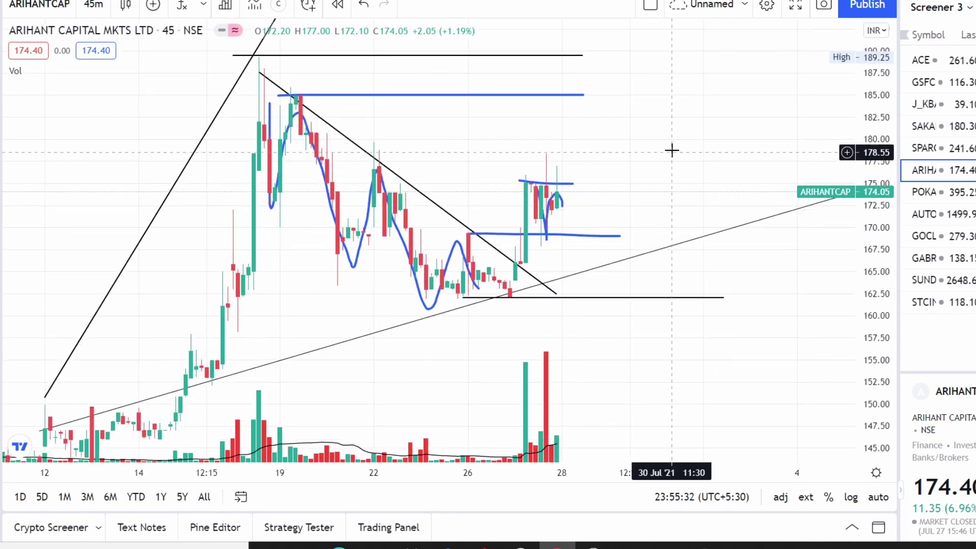
left_click_drag(645, 153, 629, 156)
scroll(628, 155, "up", 1)
scroll(629, 158, "up", 1)
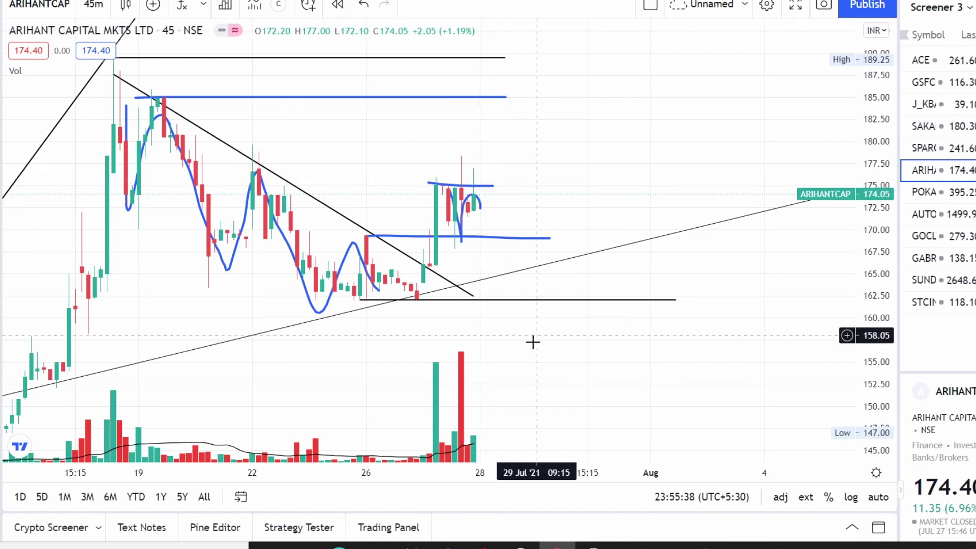
scroll(463, 322, "up", 1)
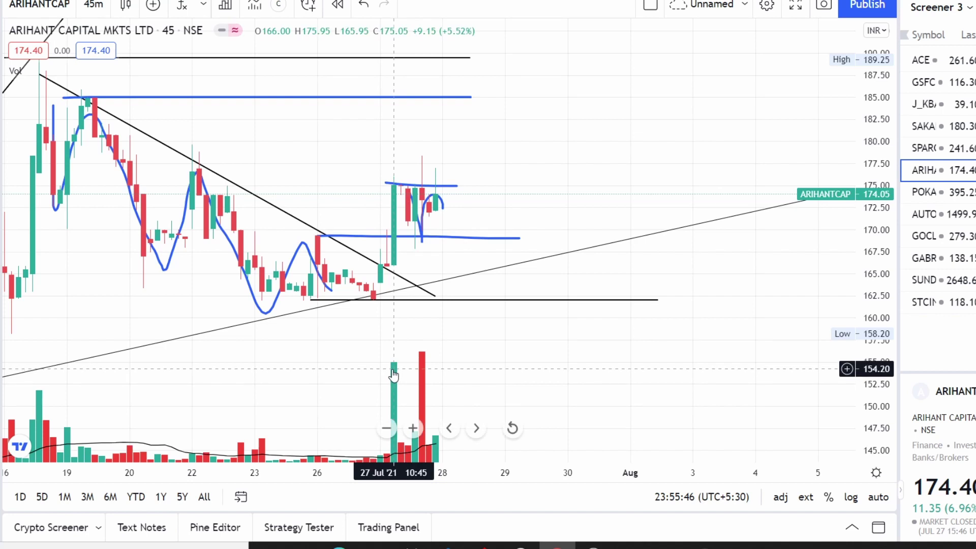
scroll(425, 374, "up", 2)
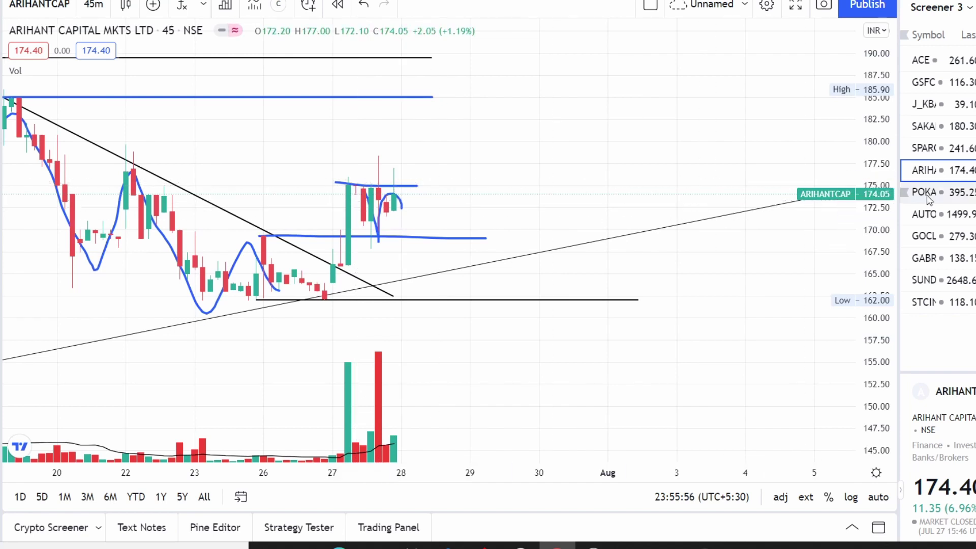
- Open the POKARNA chart from the watchlist and switch its interval to 1 day
left_click(949, 195)
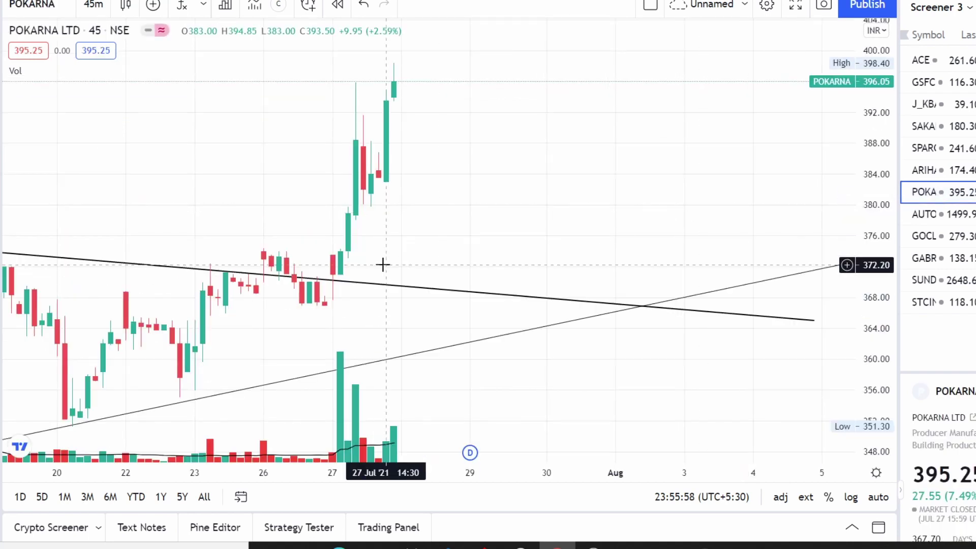
scroll(383, 265, "down", 2)
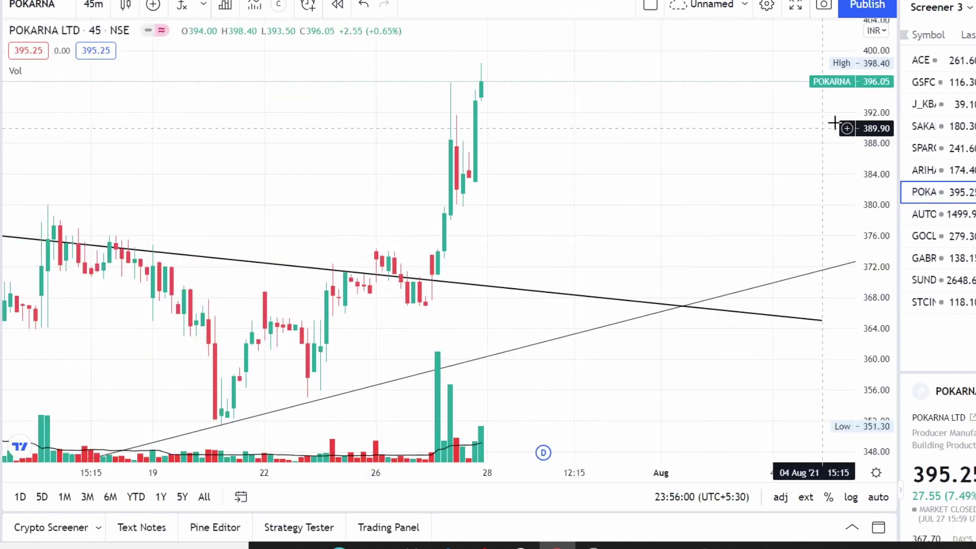
left_click_drag(868, 201, 813, 342)
scroll(438, 299, "down", 3)
scroll(438, 301, "down", 3)
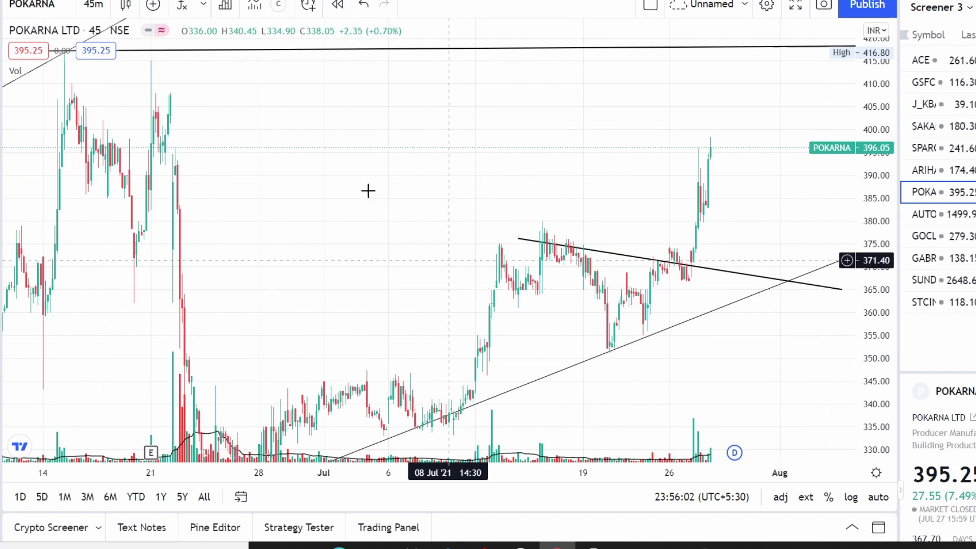
left_click(98, 5)
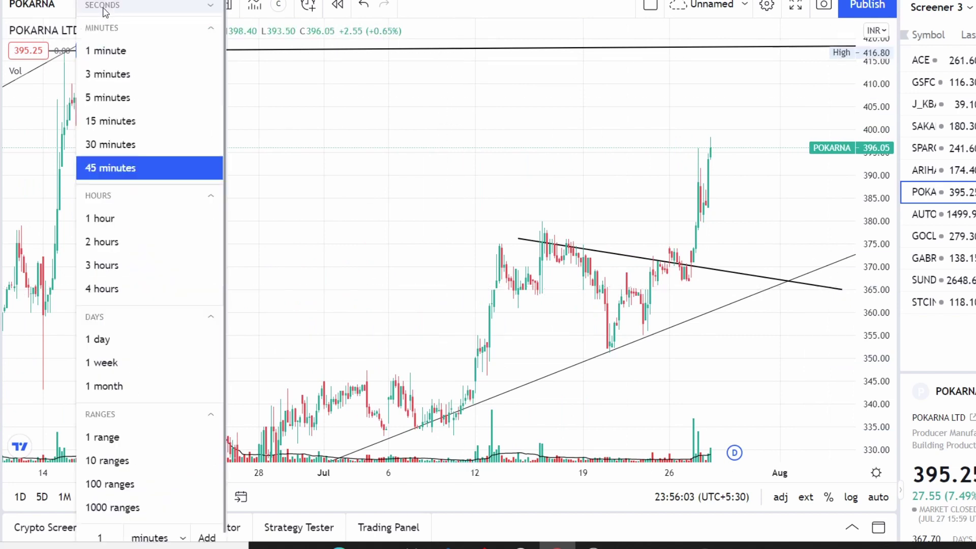
left_click(122, 339)
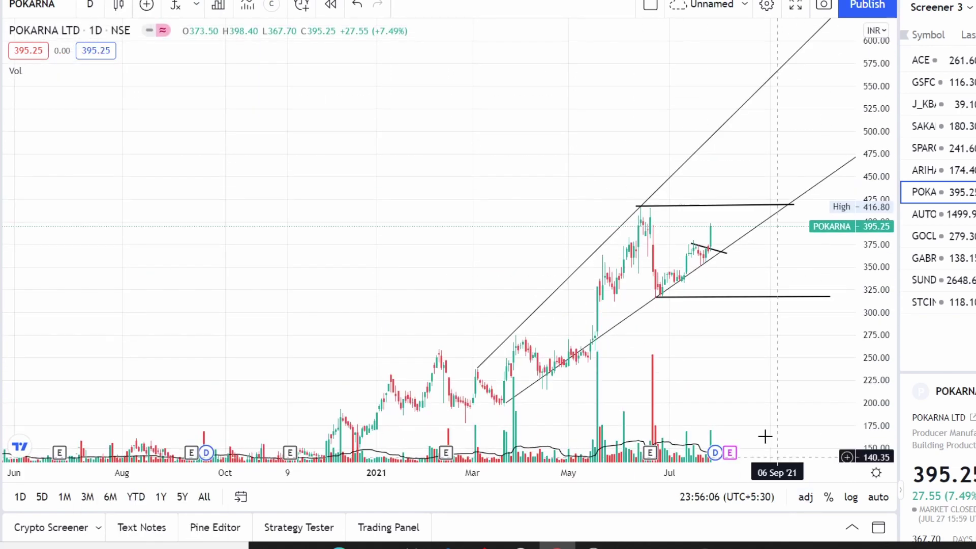
- Circle POKARNA's June low at about 317 and June high at about 417 with the brush, where the horizontal lines start
scroll(737, 407, "up", 3)
left_click_drag(754, 268, 486, 292)
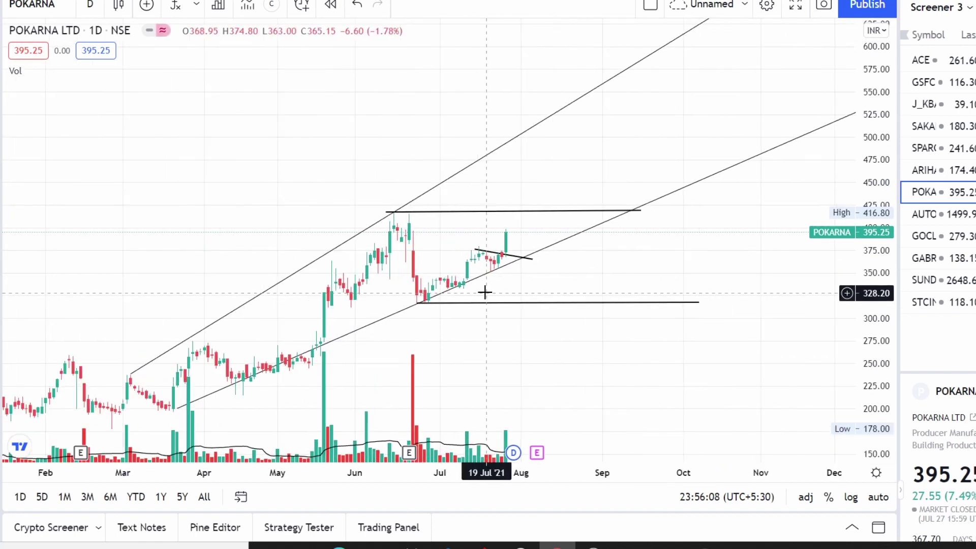
left_click_drag(853, 295, 644, 168)
left_click_drag(875, 123, 874, 348)
scroll(742, 358, "down", 2)
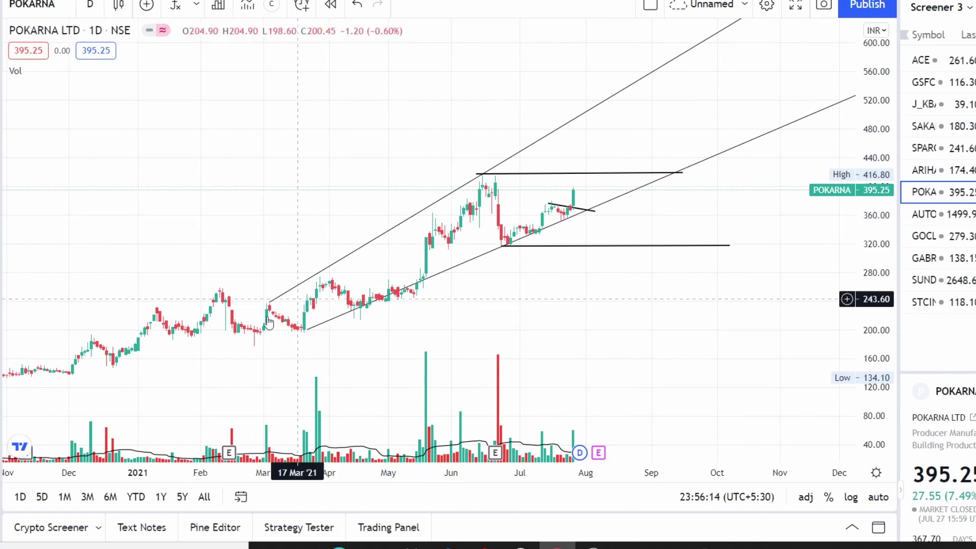
scroll(624, 339, "up", 2)
left_click_drag(644, 217, 699, 277)
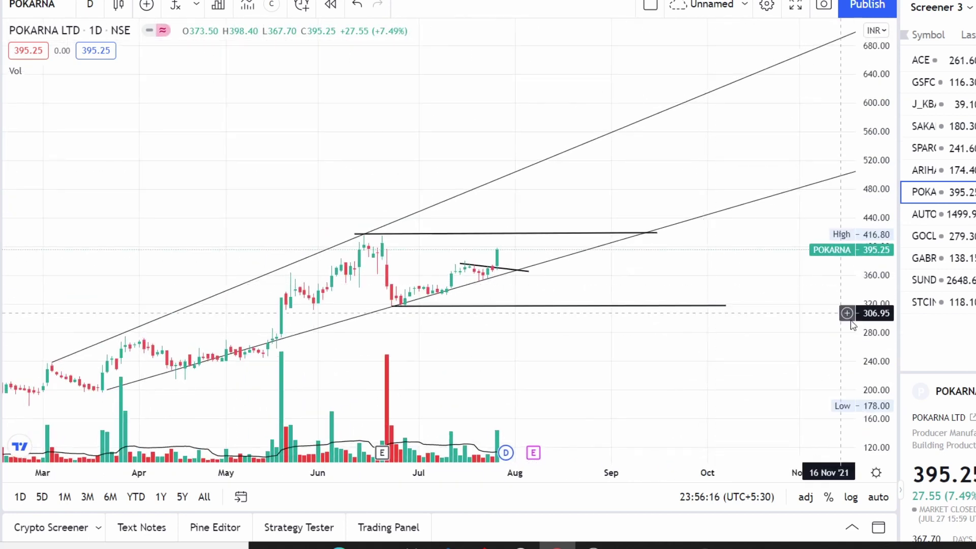
left_click_drag(876, 321, 880, 123)
left_click_drag(537, 261, 531, 227)
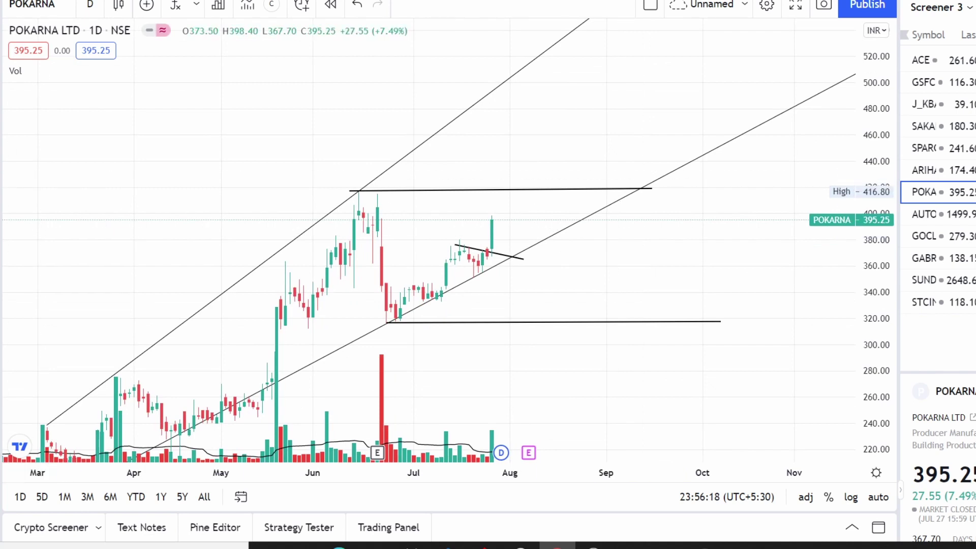
mouse_move(414, 322)
left_mouse_down()
mouse_move(387, 320)
mouse_move(402, 324)
left_mouse_up()
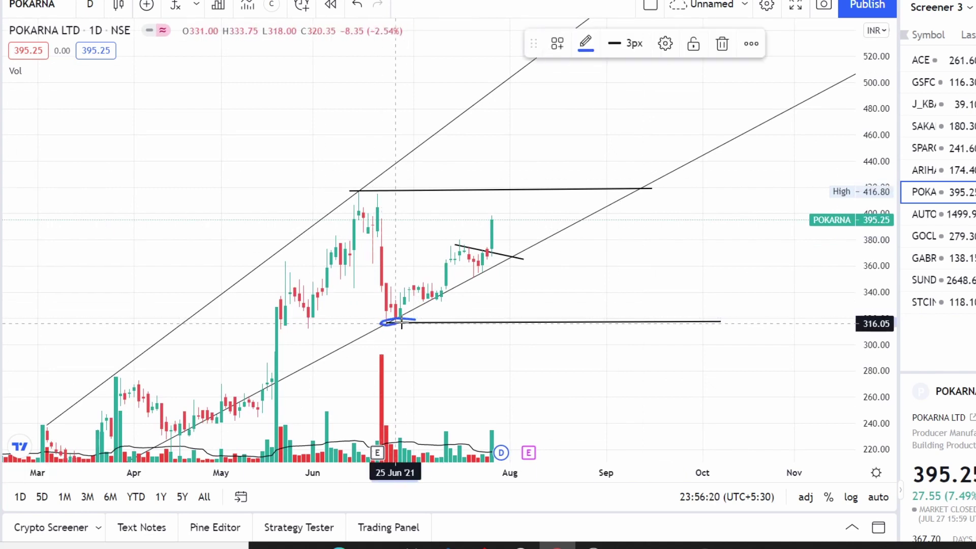
mouse_move(394, 188)
left_mouse_down()
mouse_move(349, 190)
mouse_move(340, 202)
mouse_move(391, 197)
left_mouse_up()
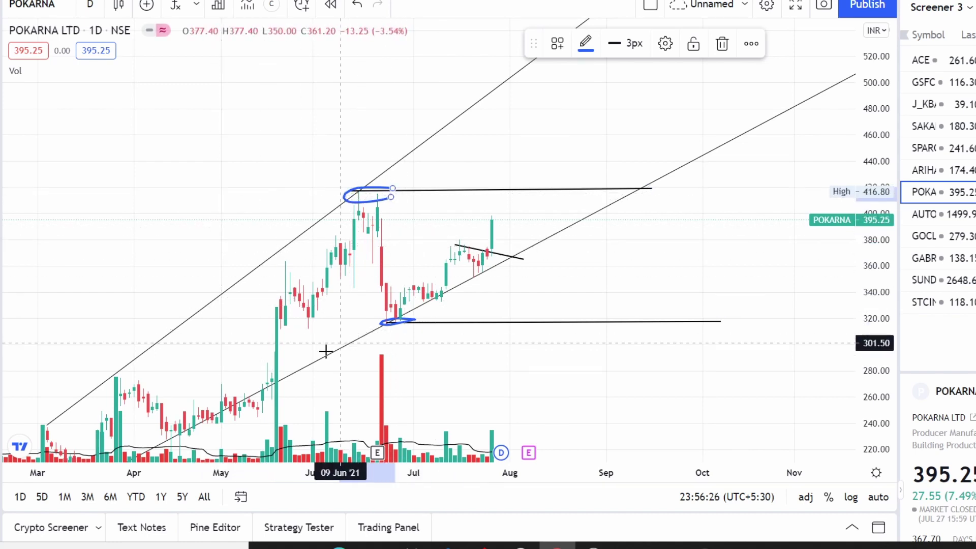
- Mark POKARNA's late-July low on the rising trendline with the brush and delete that mark
left_click(492, 275)
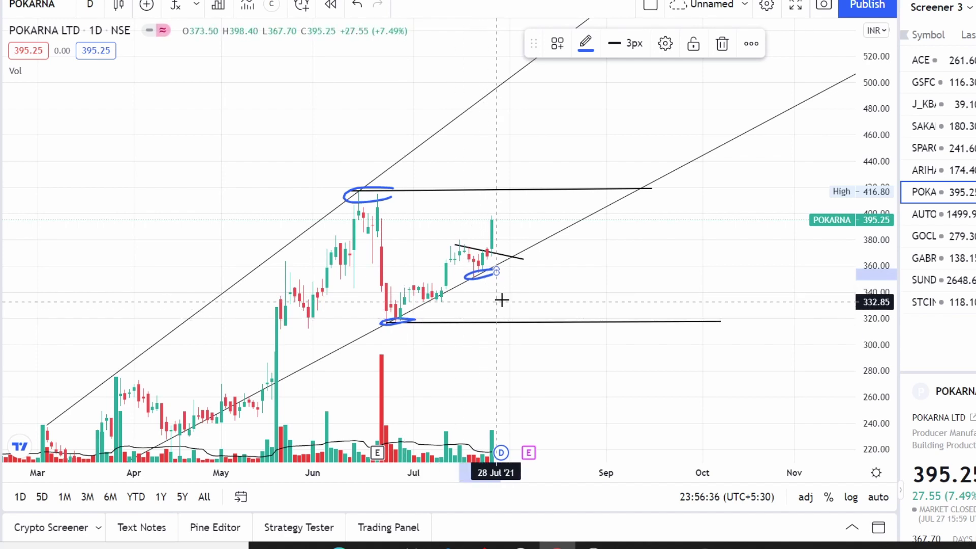
left_click(722, 43)
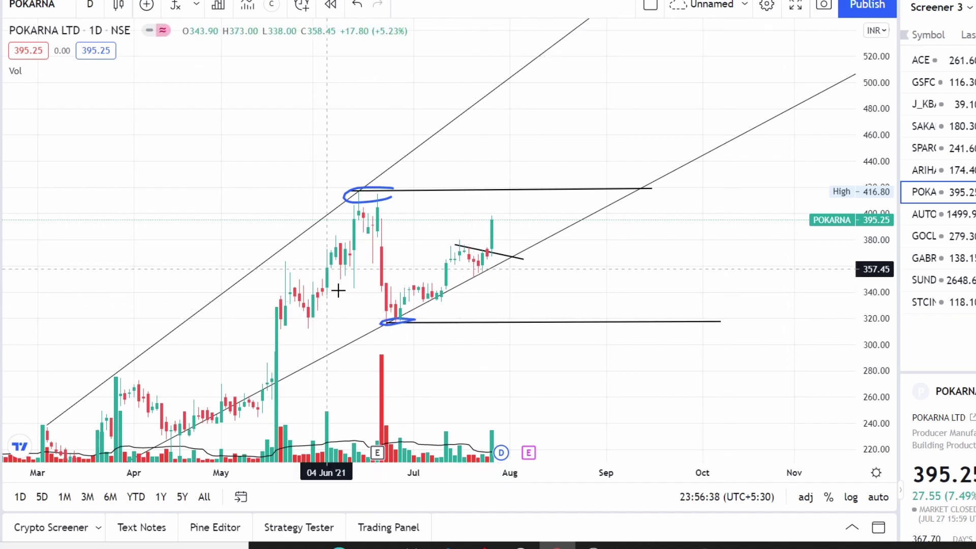
- Trace POKARNA's stepped recovery with the brush from the June low at about 320 up through the July swings to about 387
scroll(338, 290, "up", 3)
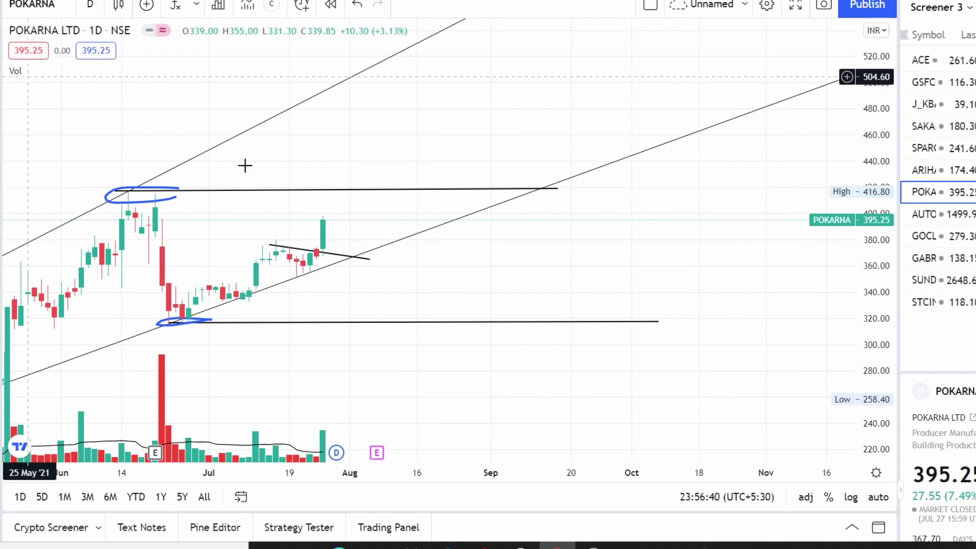
left_click_drag(625, 251, 719, 232)
left_click_drag(886, 327, 883, 211)
left_click_drag(504, 291, 588, 243)
scroll(583, 246, "up", 1)
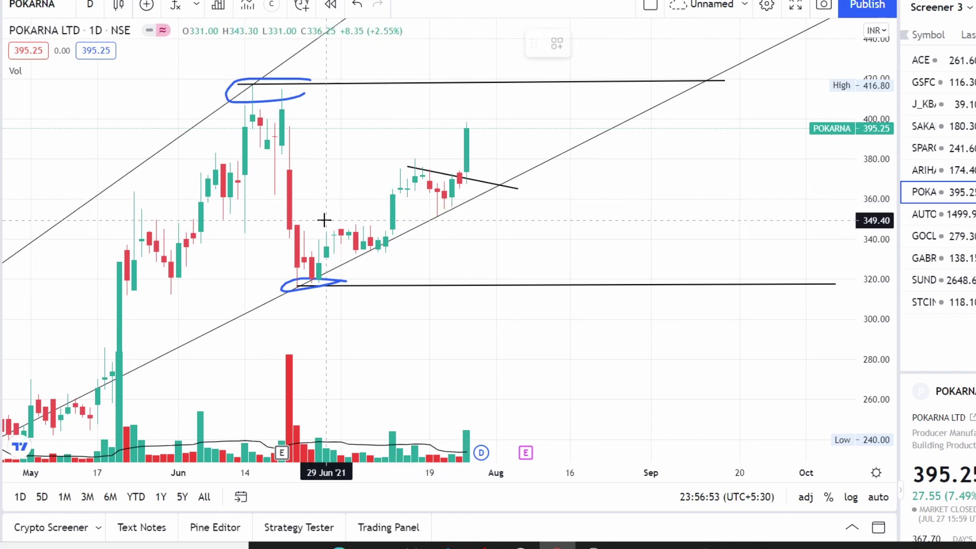
mouse_move(308, 279)
left_mouse_down()
mouse_move(325, 233)
mouse_move(341, 225)
mouse_move(386, 244)
mouse_move(414, 175)
mouse_move(429, 172)
mouse_move(457, 202)
mouse_move(481, 144)
left_mouse_up()
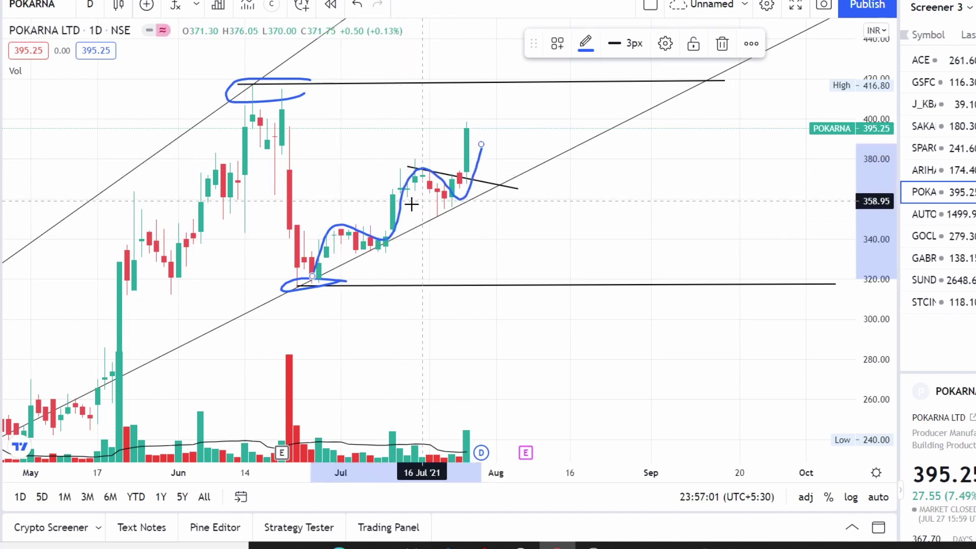
left_click(384, 194)
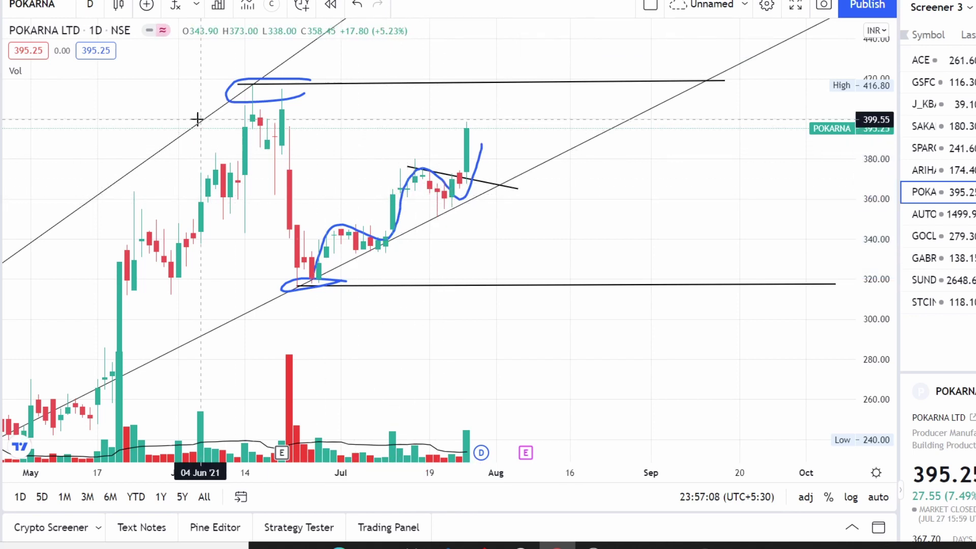
- Brush a horizontal line at about 395 from mid-June past the latest candle and trace the June drop down to the low
left_click_drag(203, 127, 429, 139)
left_click(722, 44)
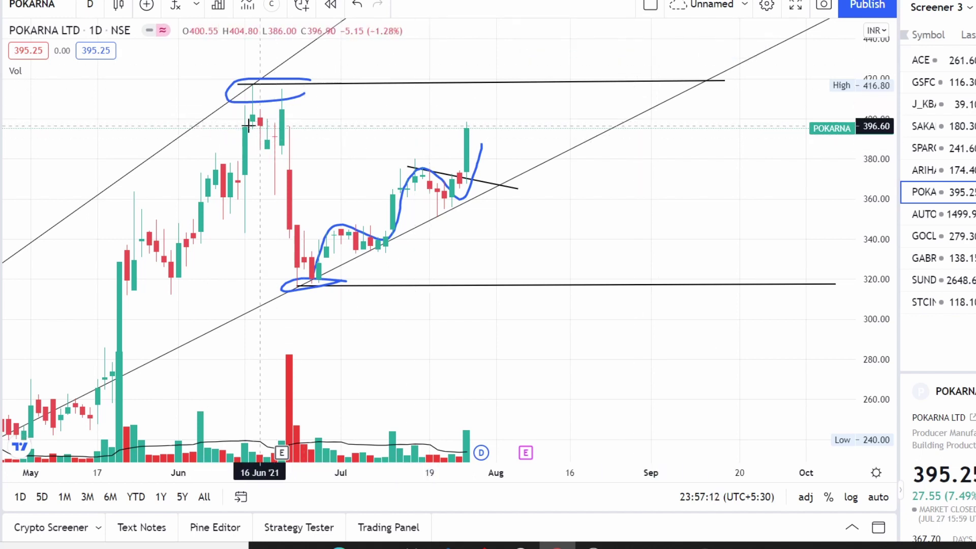
left_click_drag(238, 128, 517, 133)
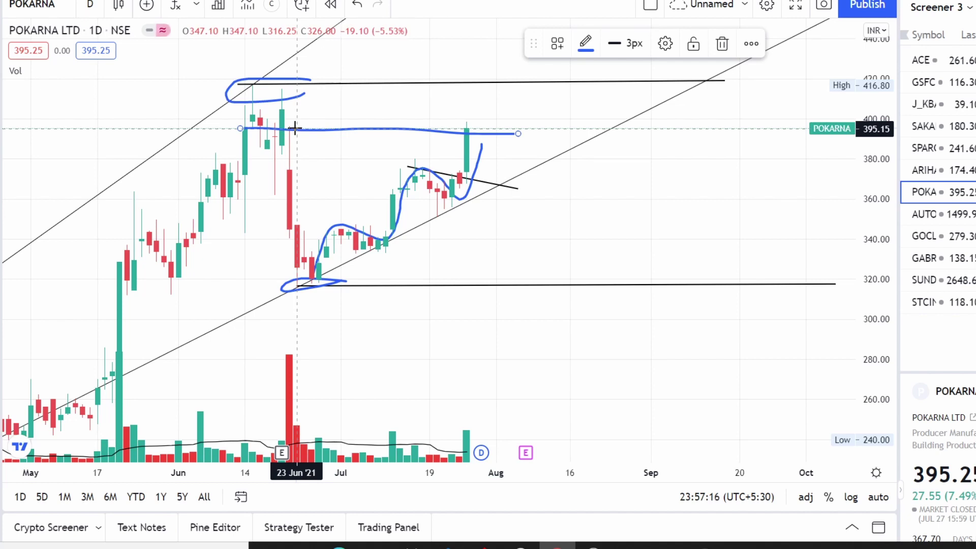
left_click_drag(286, 128, 304, 287)
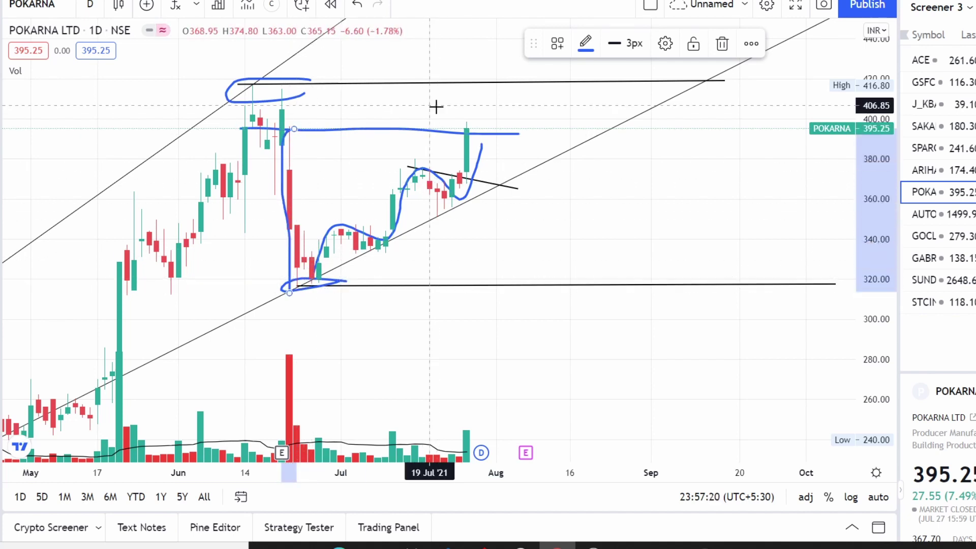
scroll(515, 130, "up", 1)
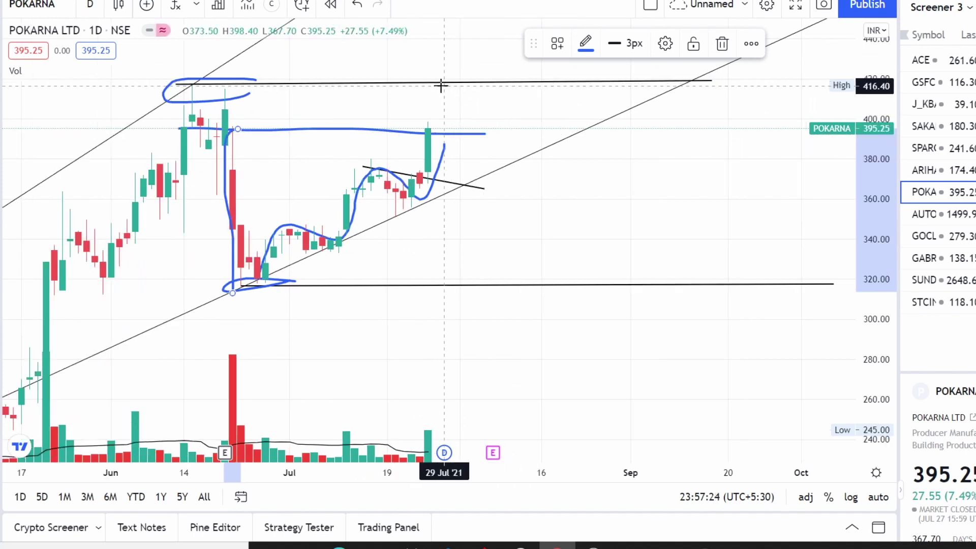
scroll(441, 127, "down", 2)
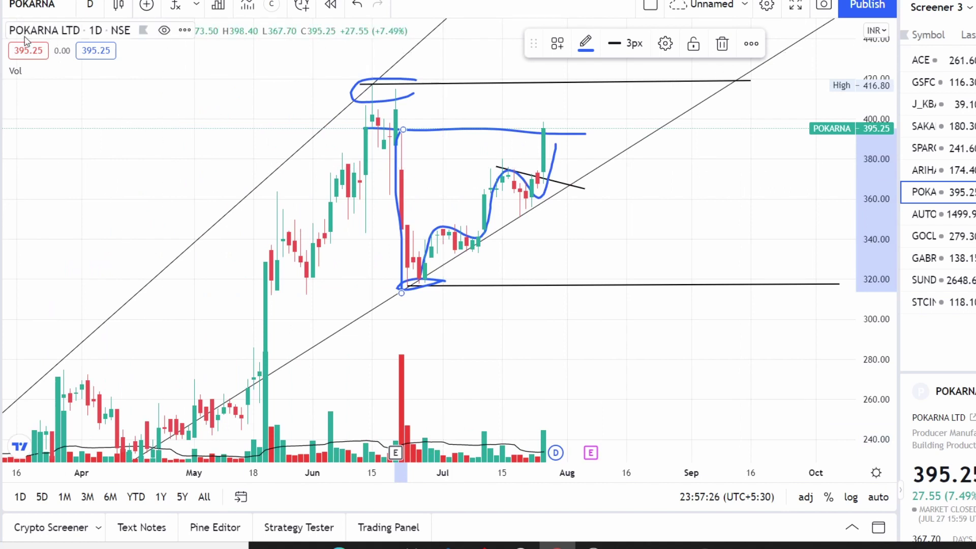
left_click_drag(211, 108, 181, 157)
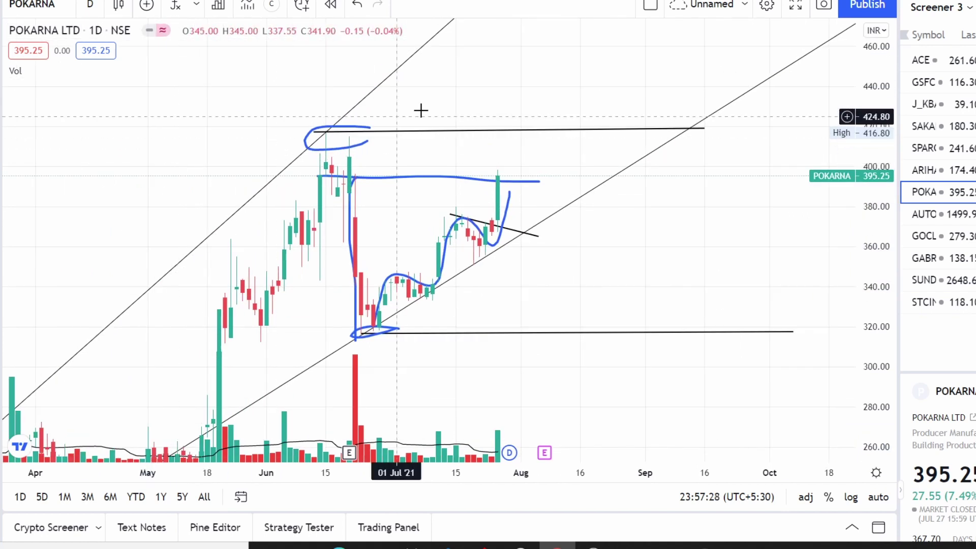
left_click_drag(508, 84, 471, 127)
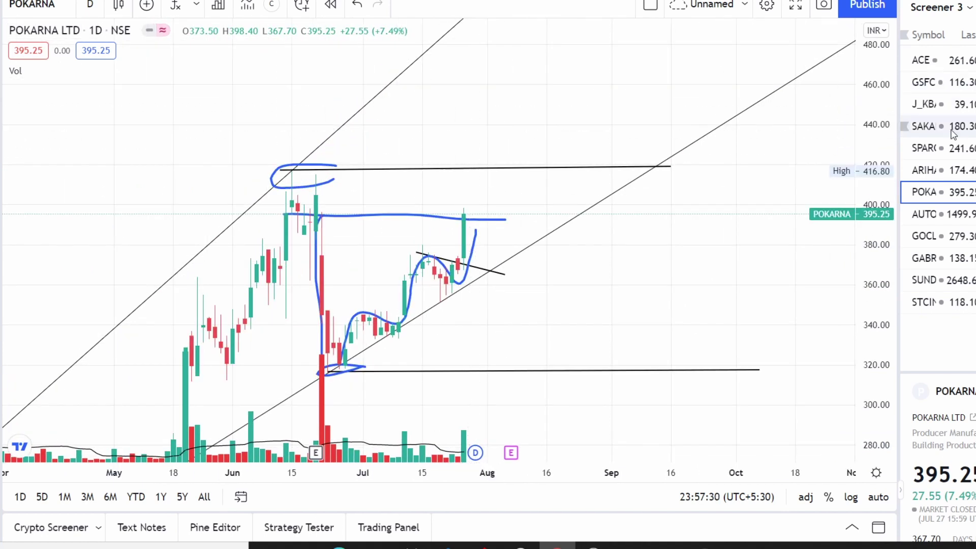
- Open the SPARC chart from the watchlist and examine its cup-and-handle pattern and the latest candles
left_click(957, 148)
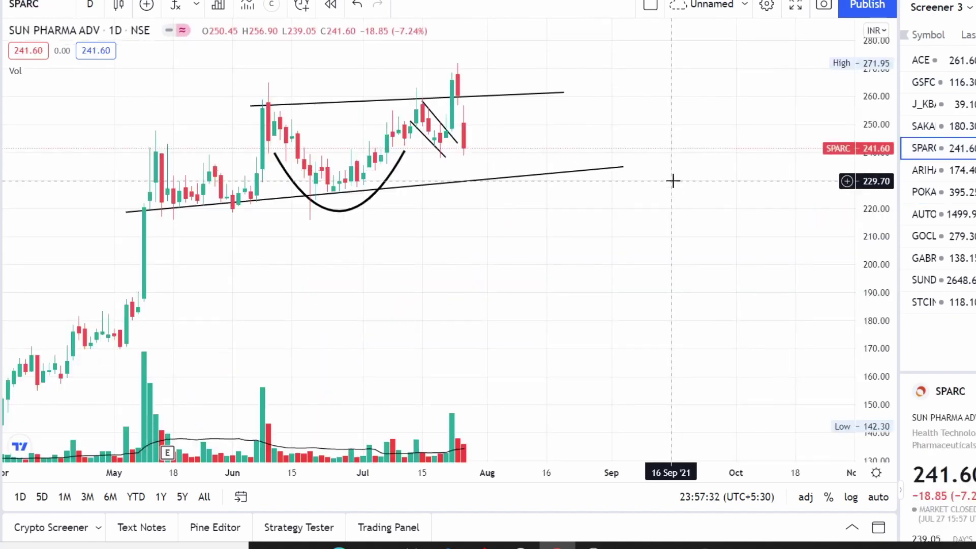
scroll(451, 145, "up", 2)
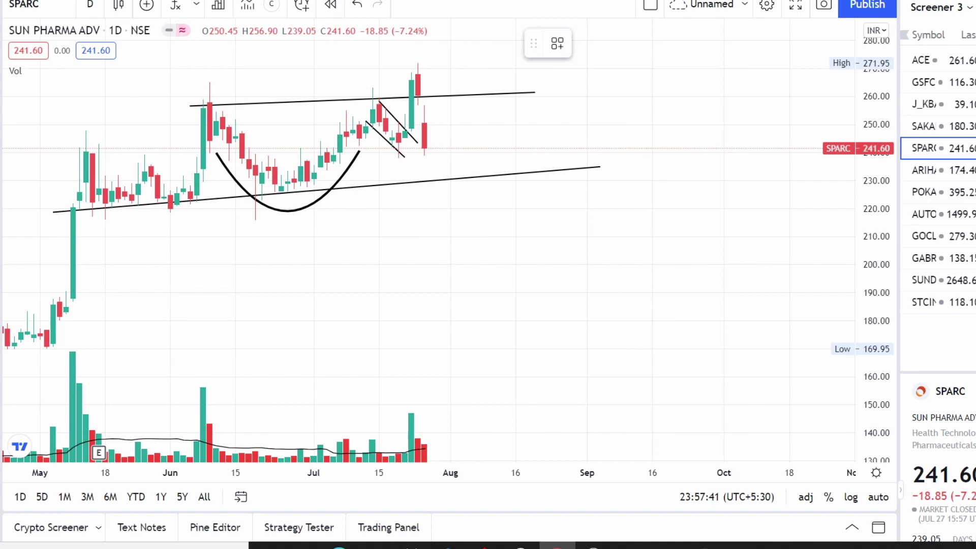
left_click_drag(457, 269, 508, 345)
scroll(625, 350, "up", 2)
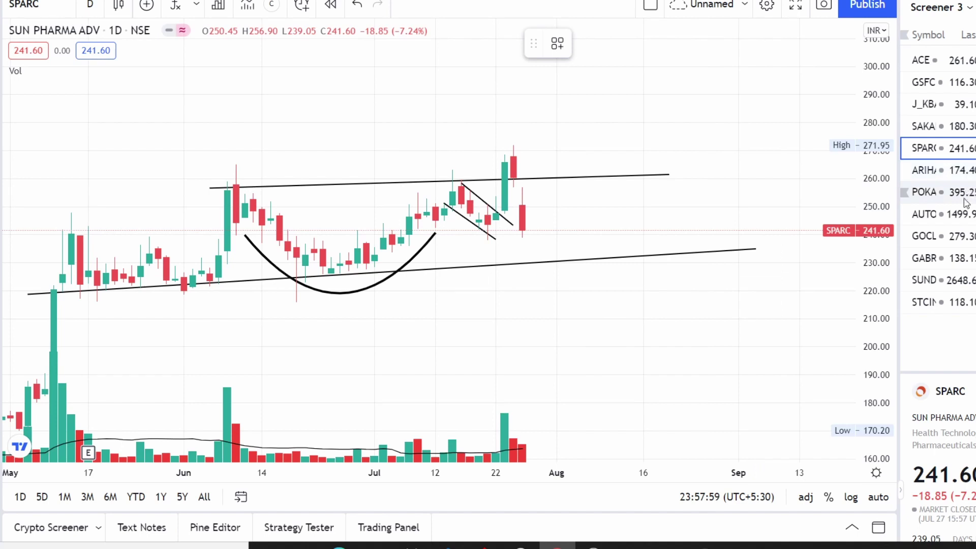
- Return to the POKARNA chart and switch from it to the AUTOAXLES chart in the watchlist
left_click(963, 201)
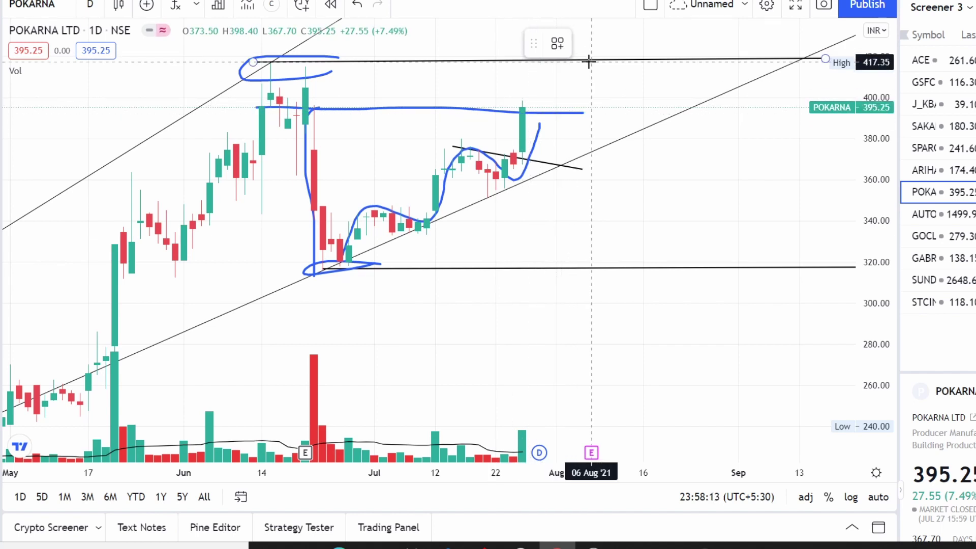
left_click(941, 230)
left_click(929, 214)
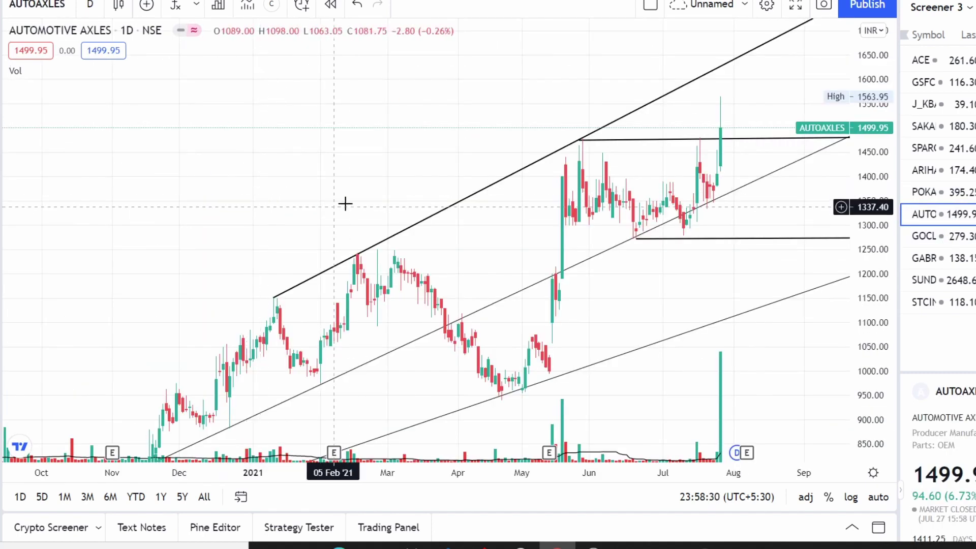
- Examine the AUTOAXLES daily chart from the 2020 low onward, including the rising trendlines, the June–July range and the latest breakout candle
left_click_drag(346, 173, 246, 93)
scroll(394, 148, "down", 3)
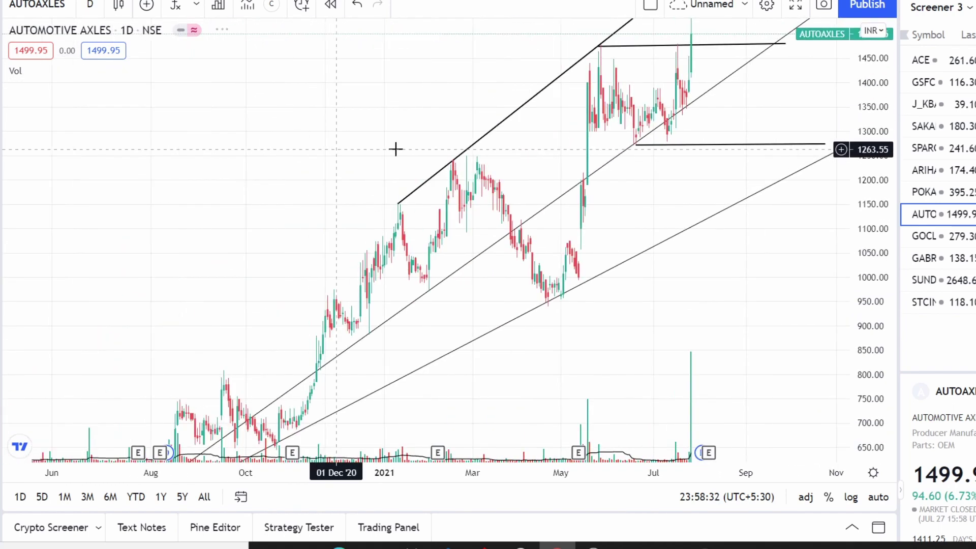
scroll(727, 344, "down", 4)
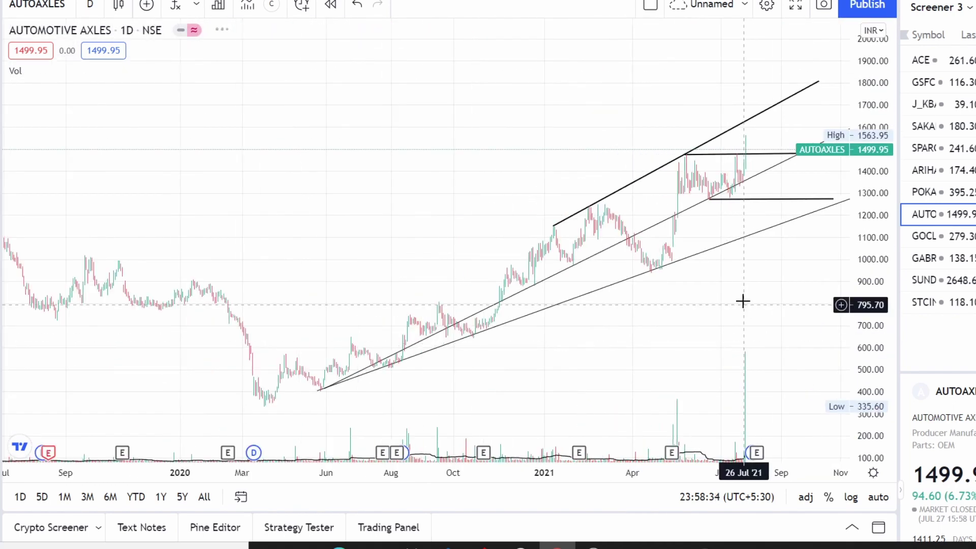
left_click_drag(732, 300, 544, 299)
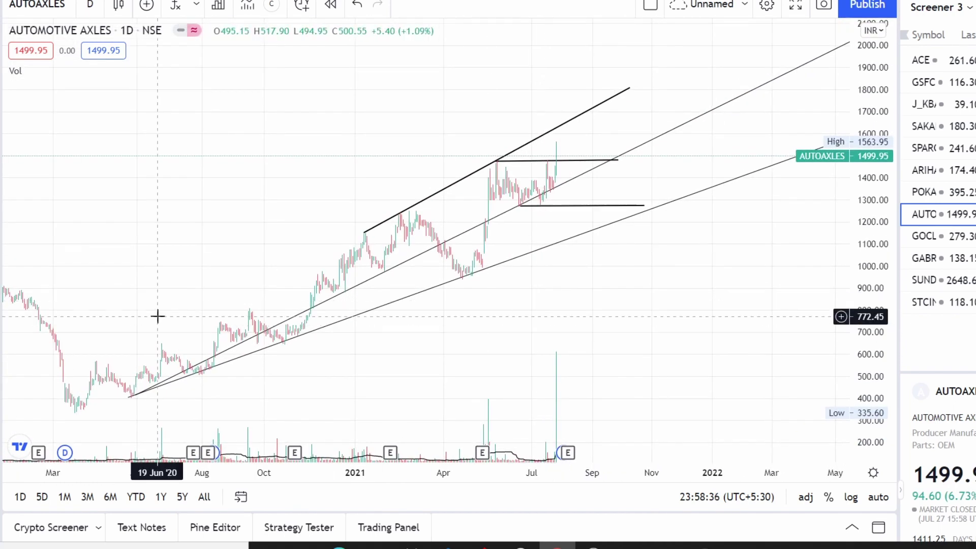
scroll(161, 311, "up", 2)
scroll(168, 356, "down", 3)
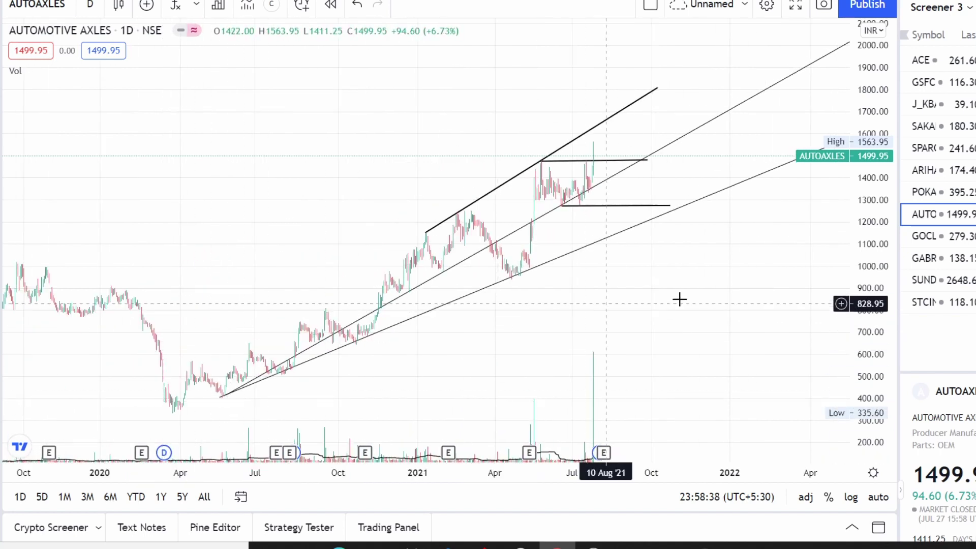
scroll(701, 303, "up", 4)
left_click_drag(867, 319, 867, 91)
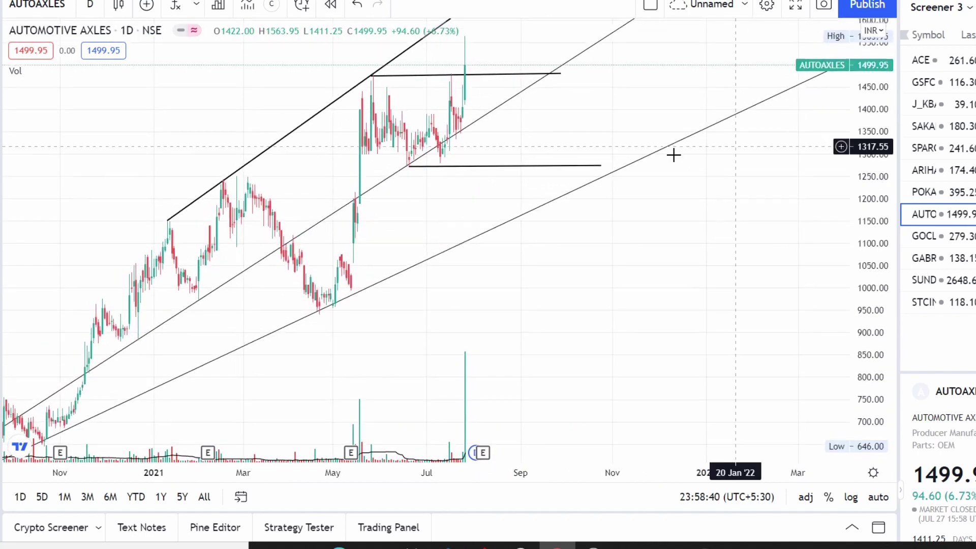
left_click_drag(659, 99, 741, 212)
scroll(706, 217, "up", 3)
left_click_drag(669, 219, 780, 148)
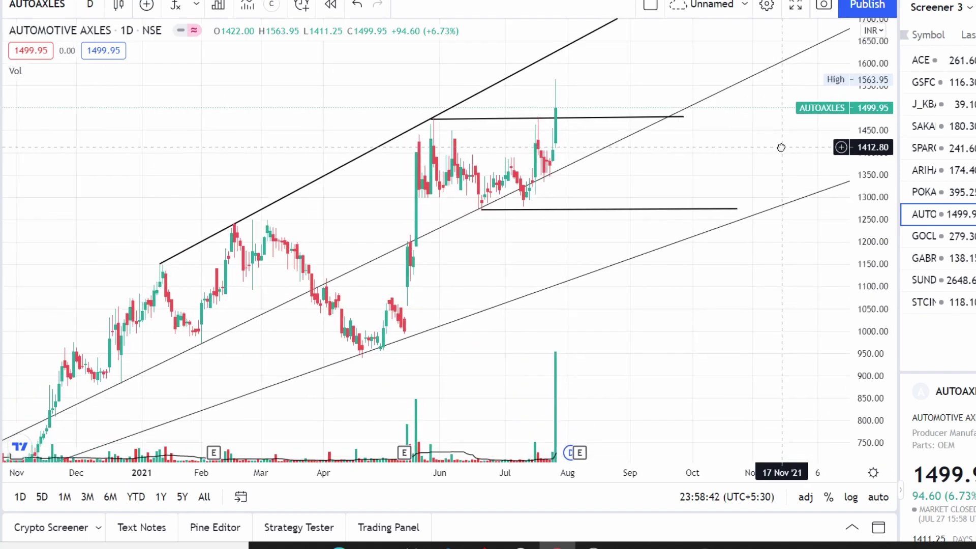
scroll(577, 163, "up", 1)
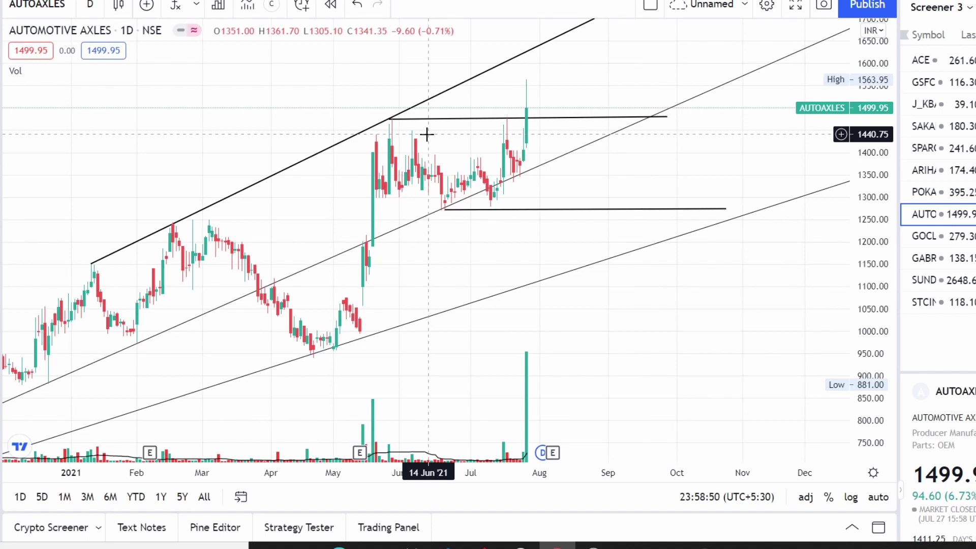
scroll(609, 275, "up", 1)
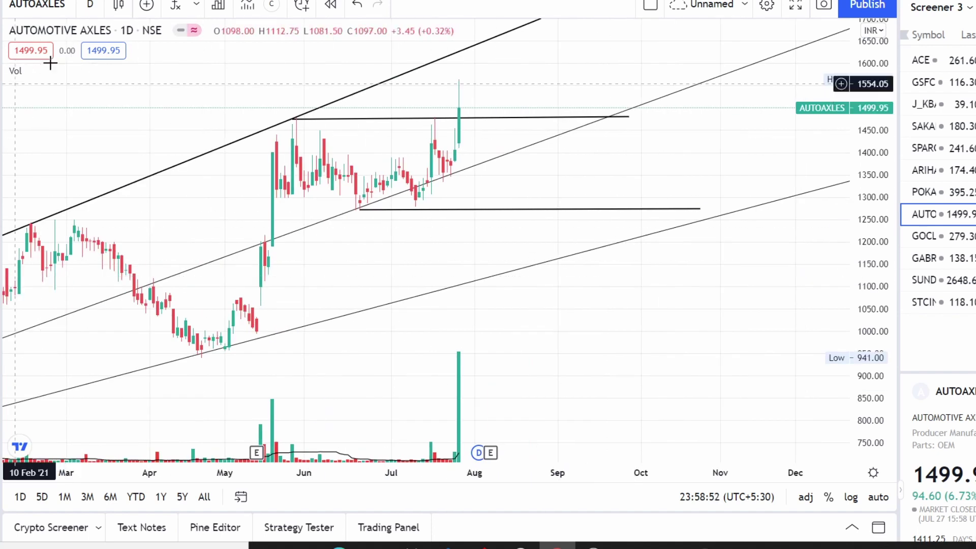
left_click_drag(199, 89, 231, 109)
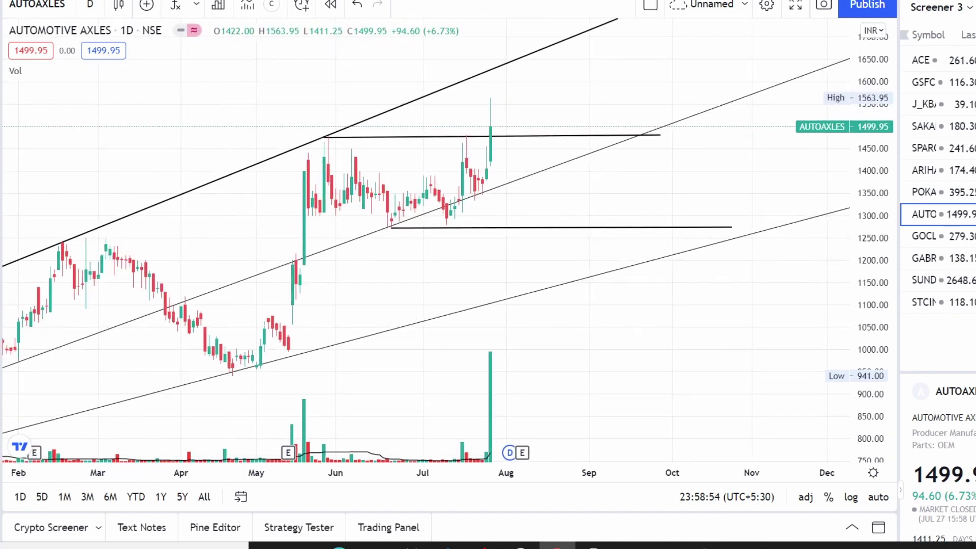
- Brush a box around AUTOAXLES's consolidation between the two horizontal levels and delete the box
left_click(1, 194)
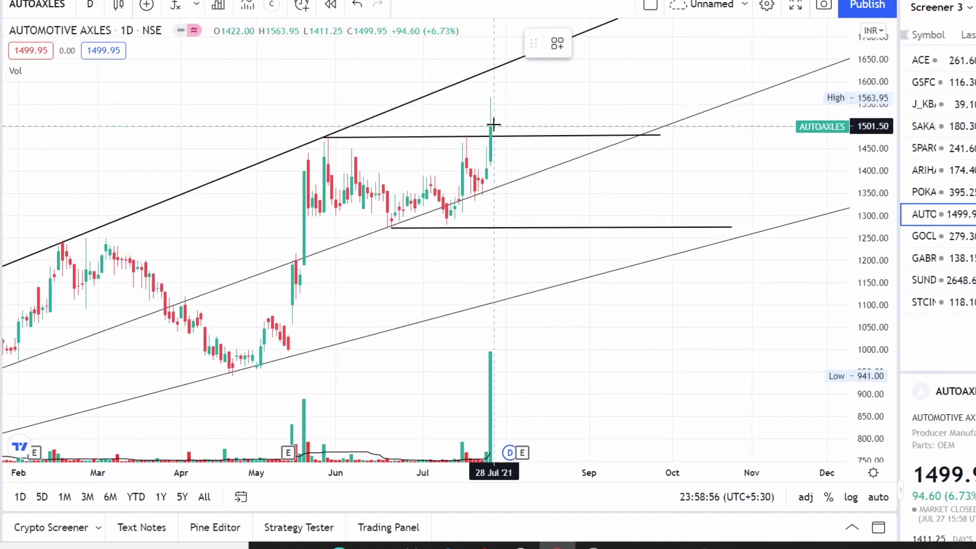
mouse_move(442, 155)
left_mouse_down()
mouse_move(305, 153)
mouse_move(273, 244)
mouse_move(520, 244)
mouse_move(525, 166)
mouse_move(403, 148)
left_mouse_up()
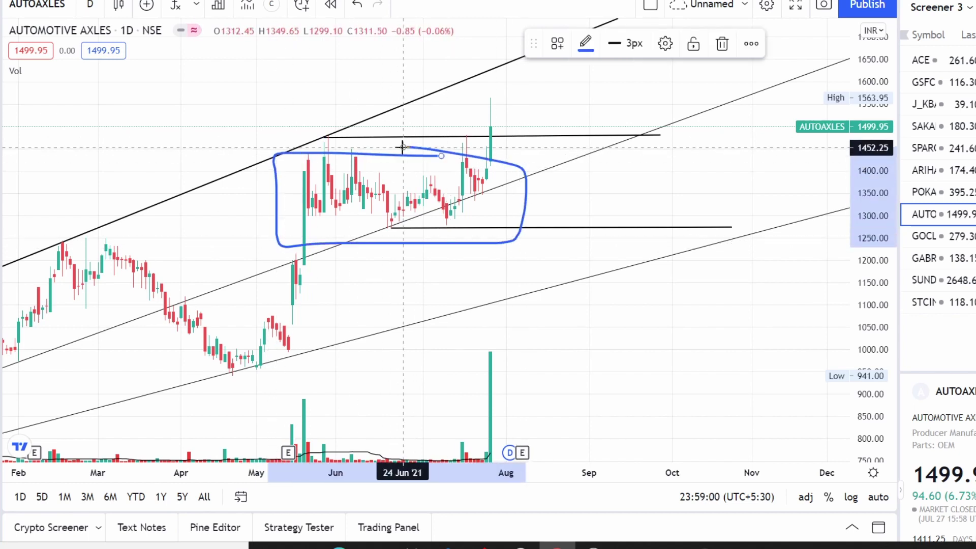
left_click(720, 49)
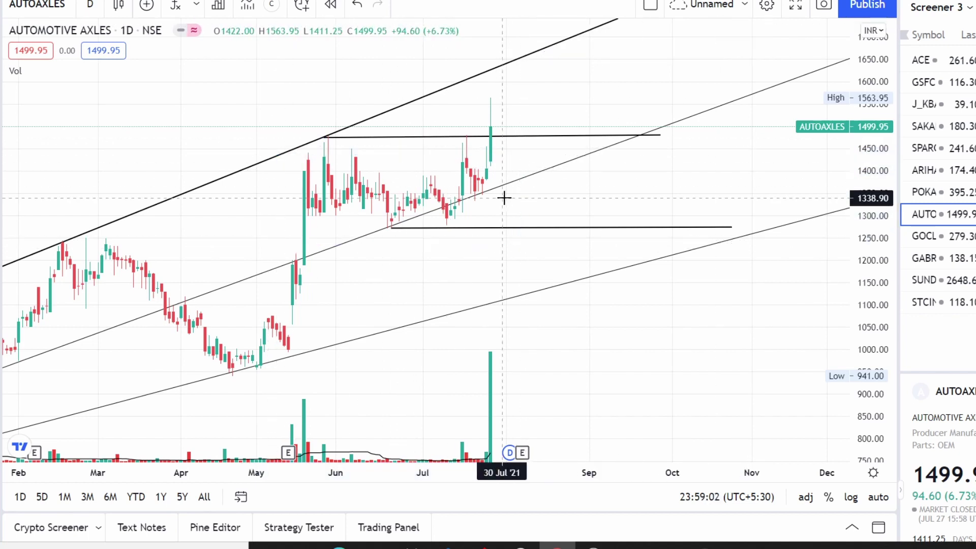
- Sketch a range box in the empty area above the 2020 candles, with zigzag swings inside it and a final breakout stroke above
scroll(503, 198, "down", 5)
mouse_move(163, 122)
left_mouse_down()
mouse_move(279, 118)
mouse_move(434, 207)
mouse_move(181, 218)
mouse_move(164, 122)
left_mouse_up()
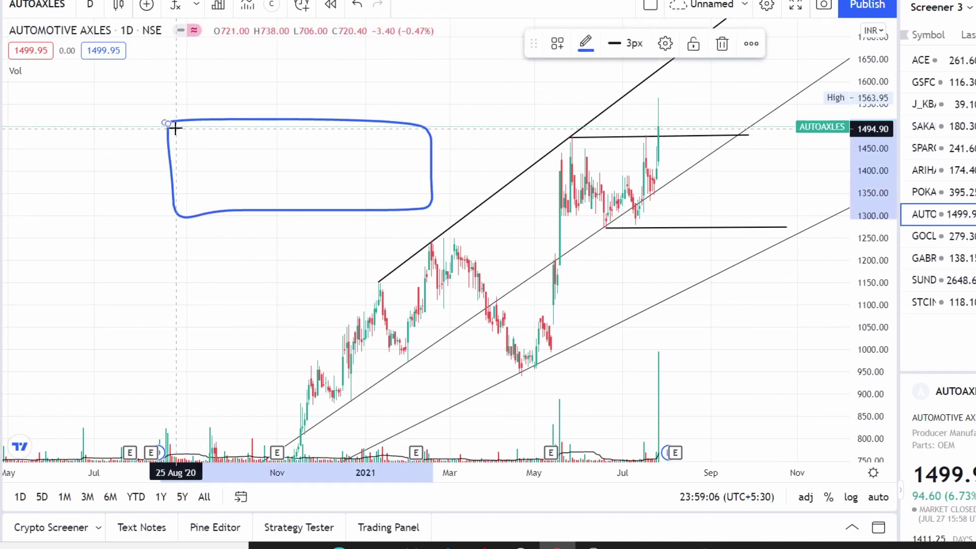
mouse_move(188, 215)
left_mouse_down()
mouse_move(222, 102)
mouse_move(255, 201)
mouse_move(299, 100)
mouse_move(316, 200)
mouse_move(403, 107)
left_mouse_up()
left_click_drag(405, 214, 448, 67)
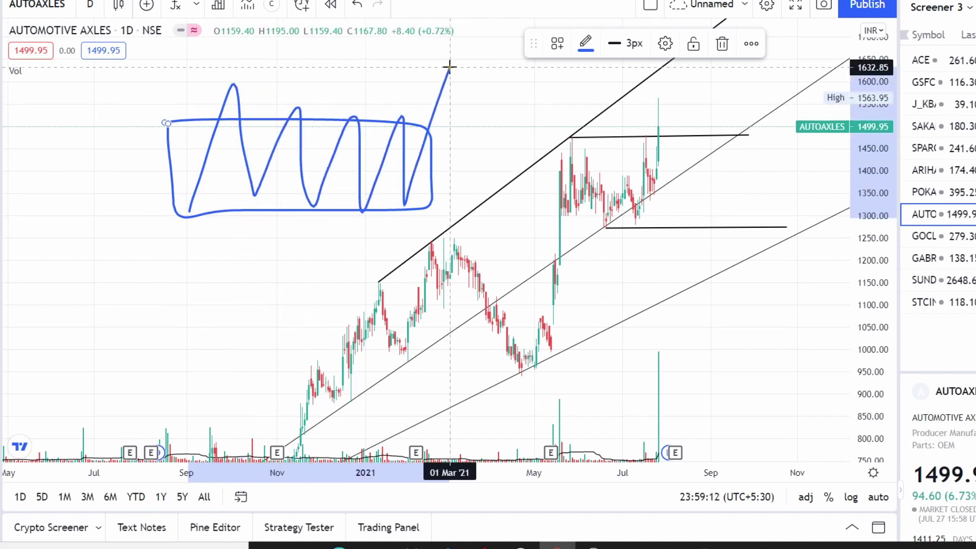
- Remove the sketched range box, zigzag swings and breakout stroke from the AUTOAXLES chart
left_click(719, 44)
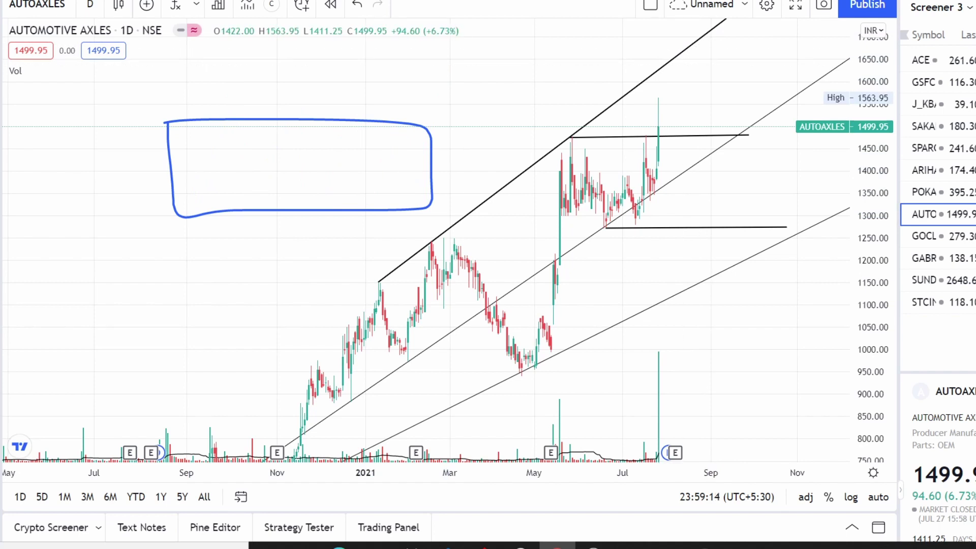
left_click(357, 6)
left_click(357, 6)
left_click(357, 6)
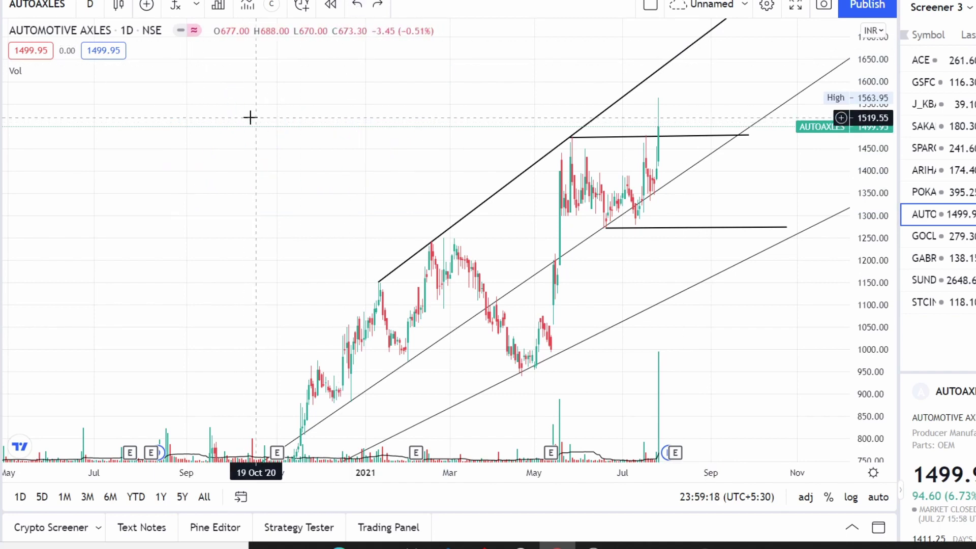
left_click_drag(339, 109, 161, 137)
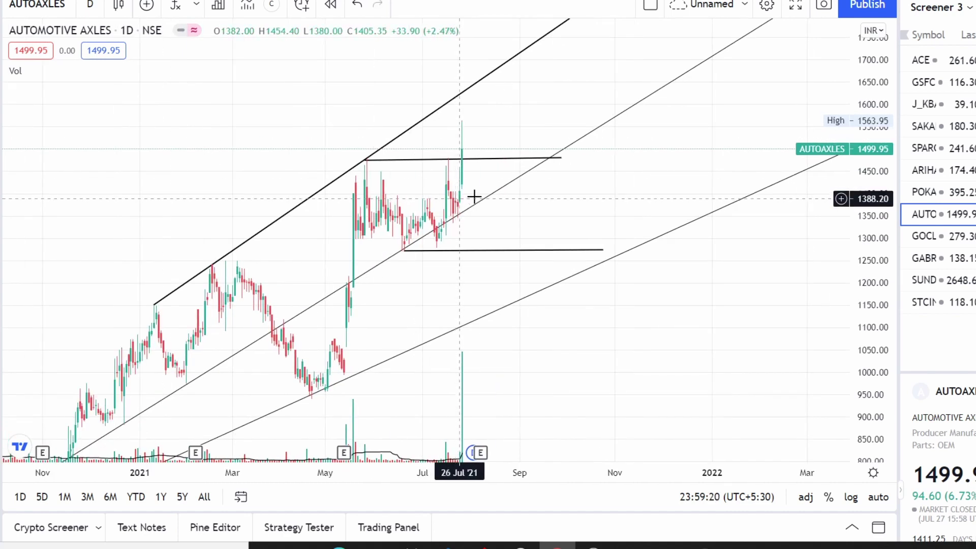
- Brush a projected path from AUTOAXLES's latest candle, sideways above the upper horizontal level, then up to about 1703 near the upper trendline
scroll(475, 196, "up", 3)
left_click_drag(553, 168, 666, 196)
scroll(32, 112, "up", 1)
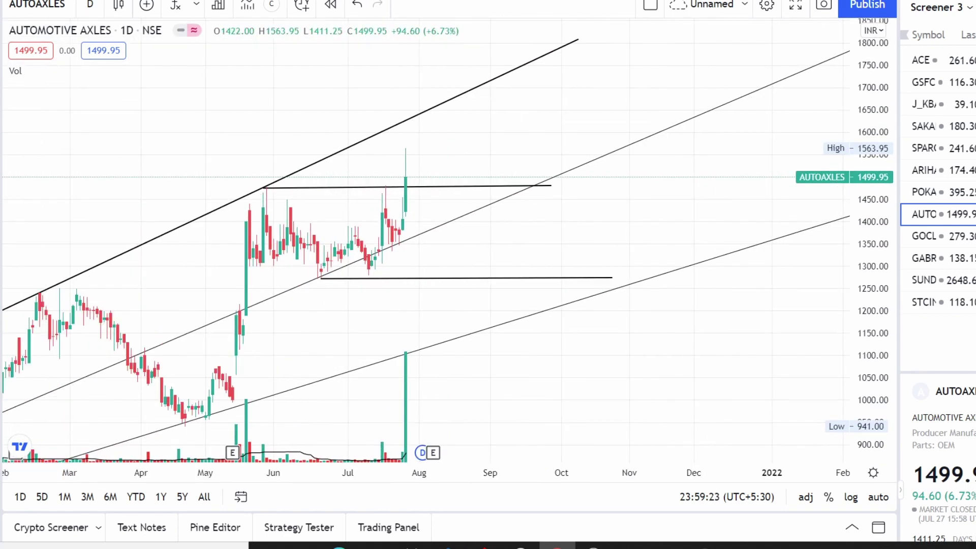
mouse_move(405, 173)
left_mouse_down()
mouse_move(422, 161)
mouse_move(481, 191)
mouse_move(489, 84)
left_mouse_up()
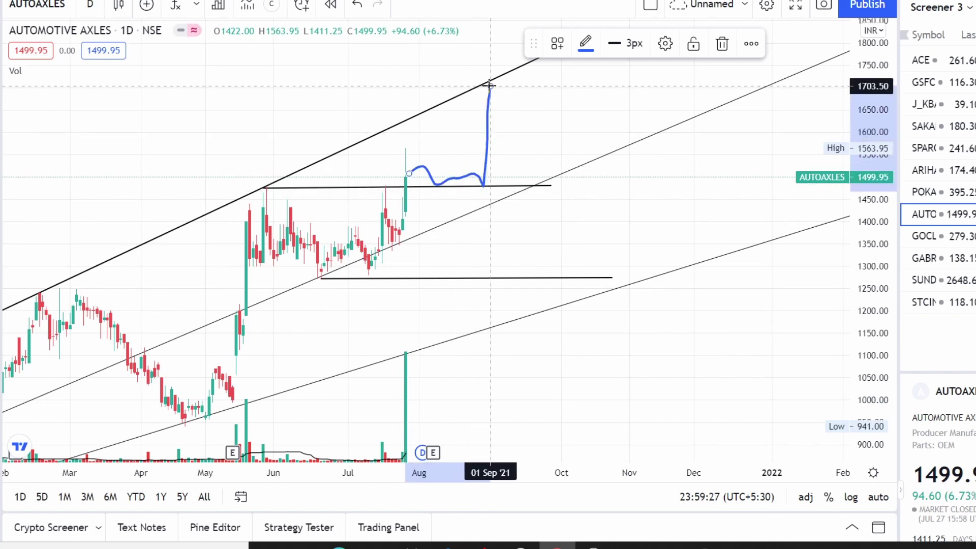
- Circle the January–February 2021 highs and the late-May 2021 high where they touch AUTOAXLES's upper trendline
scroll(206, 146, "down", 1)
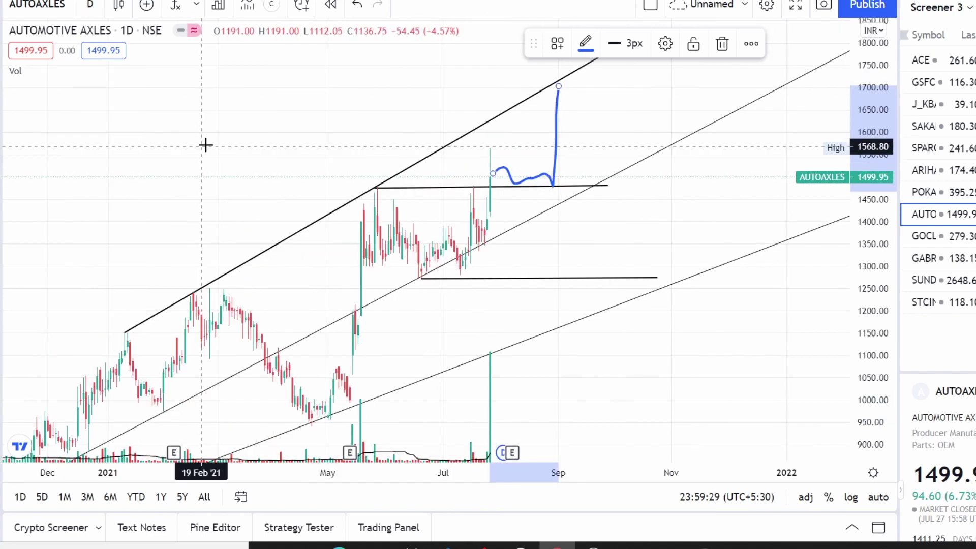
mouse_move(199, 285)
left_mouse_down()
mouse_move(109, 322)
mouse_move(133, 344)
mouse_move(199, 294)
left_mouse_up()
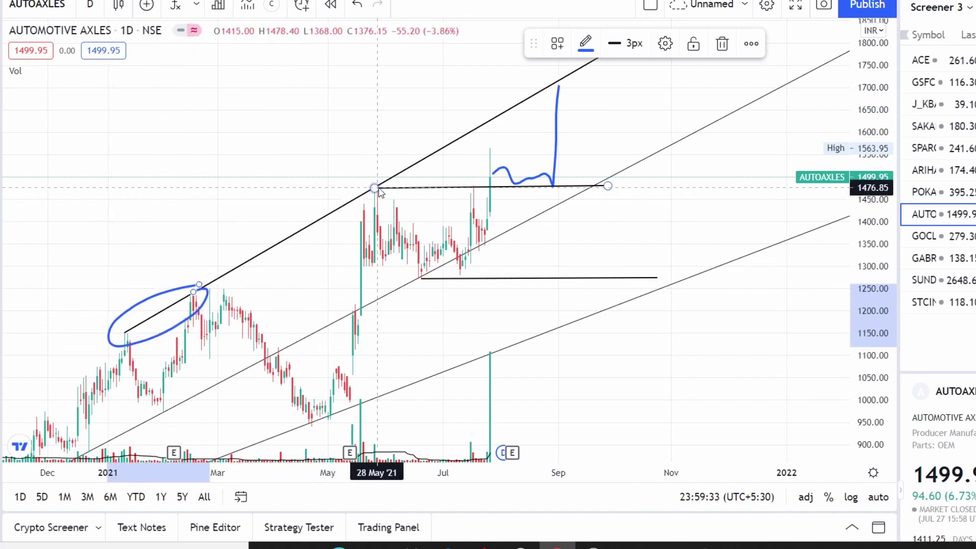
mouse_move(399, 181)
left_mouse_down()
mouse_move(362, 179)
mouse_move(397, 180)
left_mouse_up()
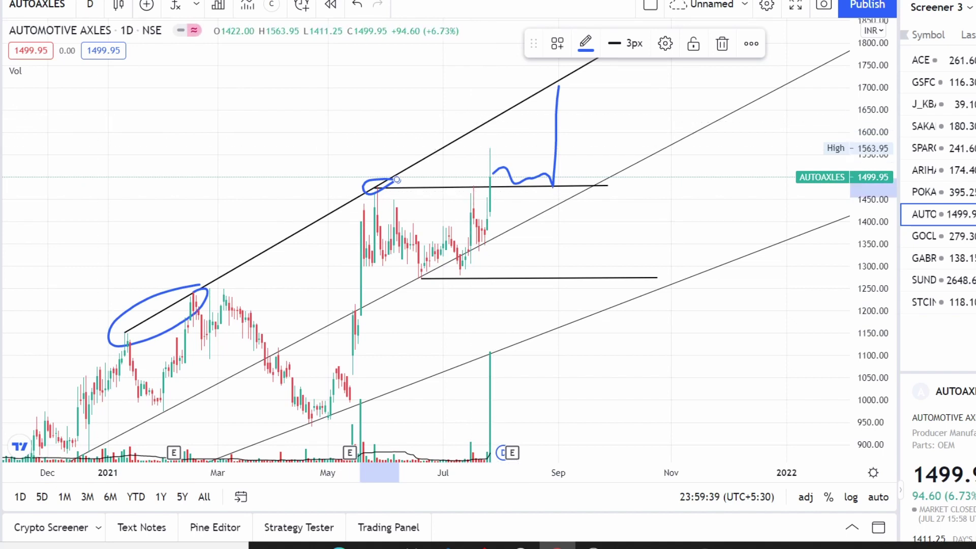
- Circle AUTOAXLES's June–July 2021 lows beside the lower horizontal level and the middle rising trendline
left_click_drag(394, 70, 325, 139)
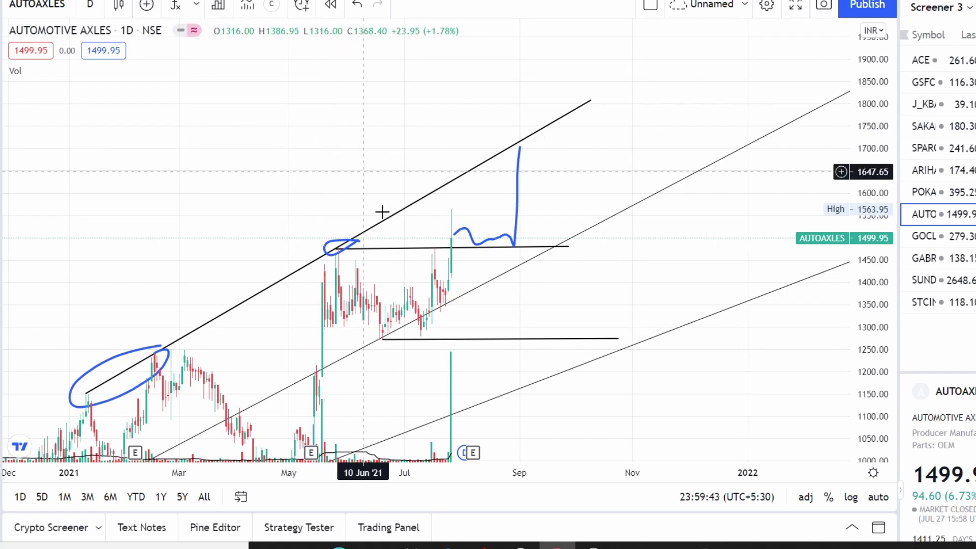
left_click(440, 308)
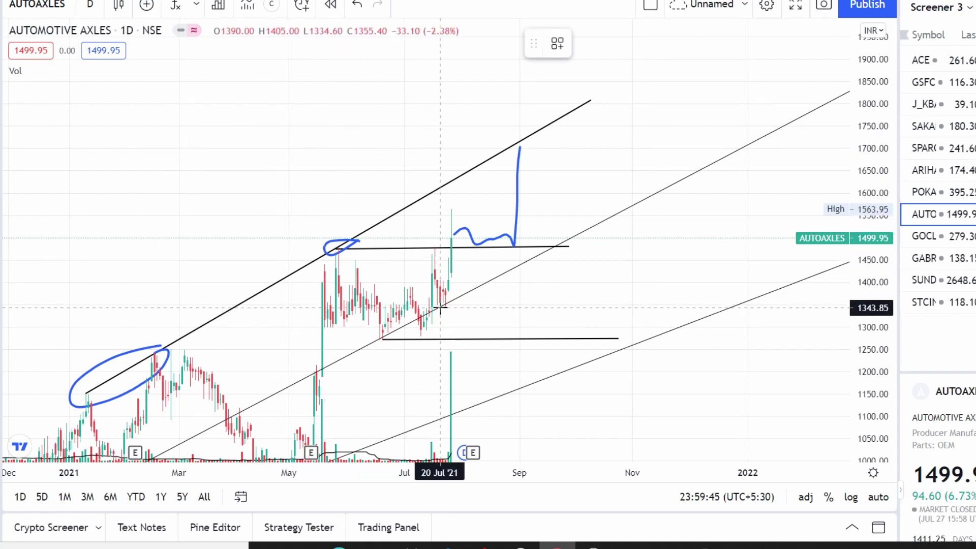
mouse_move(444, 324)
left_mouse_down()
mouse_move(368, 331)
mouse_move(454, 325)
left_mouse_up()
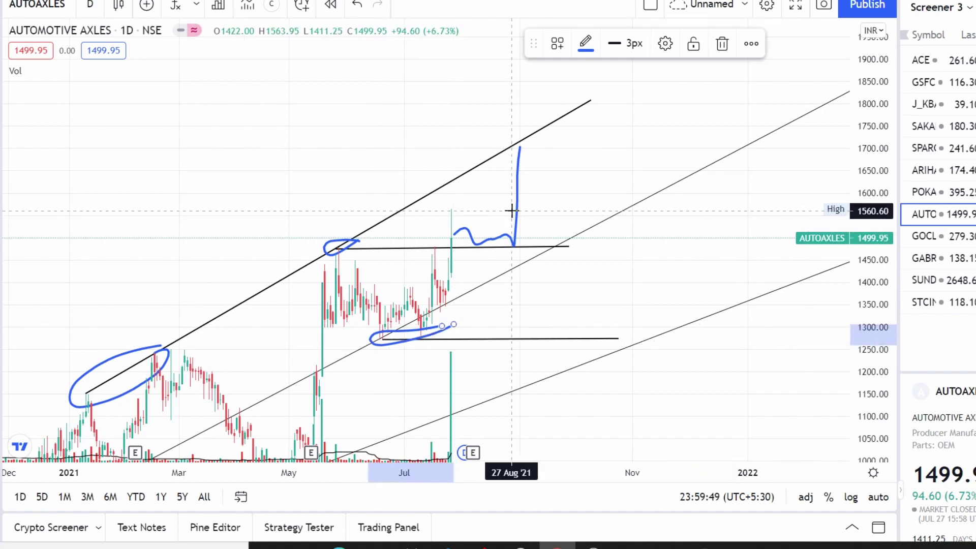
scroll(511, 209, "down", 1)
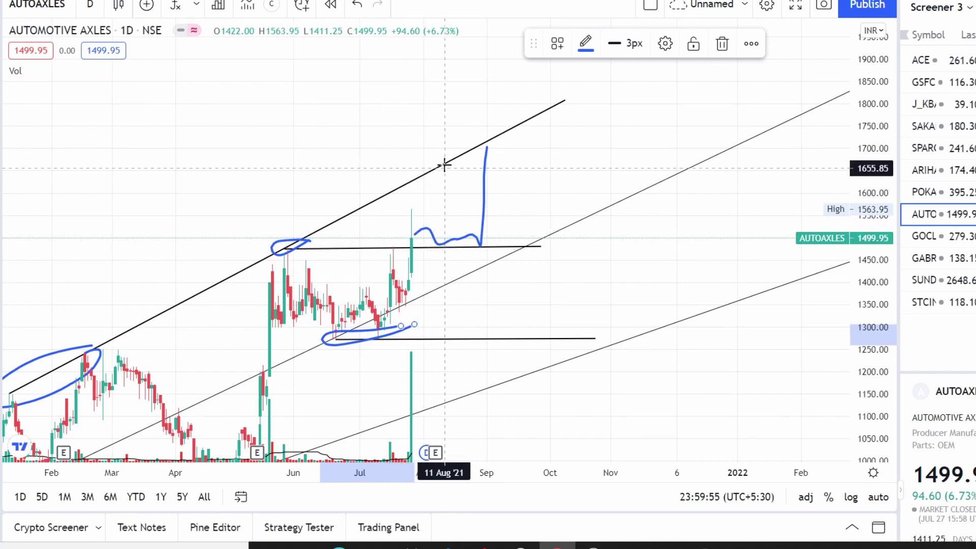
- Open the GOCLCORP daily chart and examine its rising trendlines, earlier falling trendline and June–July consolidation
left_click(951, 234)
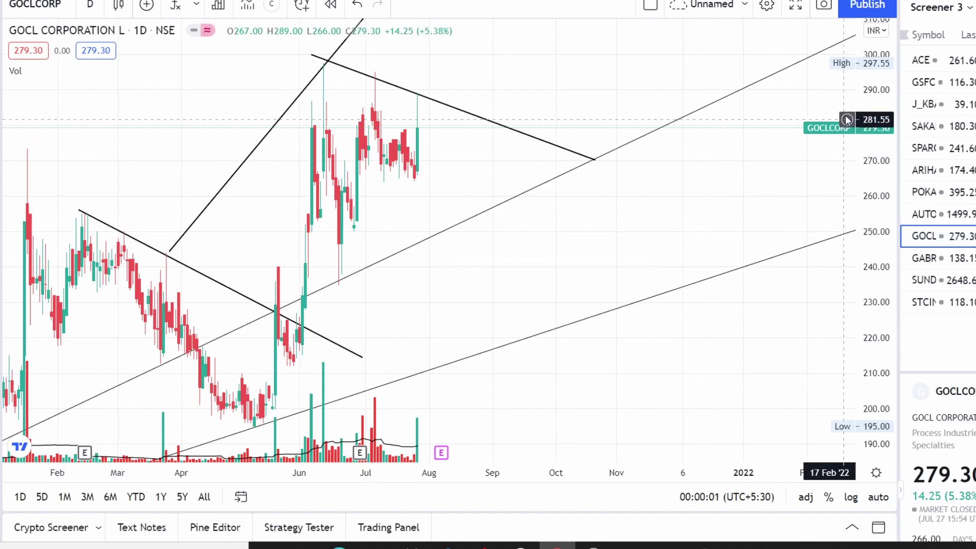
left_click_drag(865, 127, 865, 247)
scroll(366, 196, "down", 2)
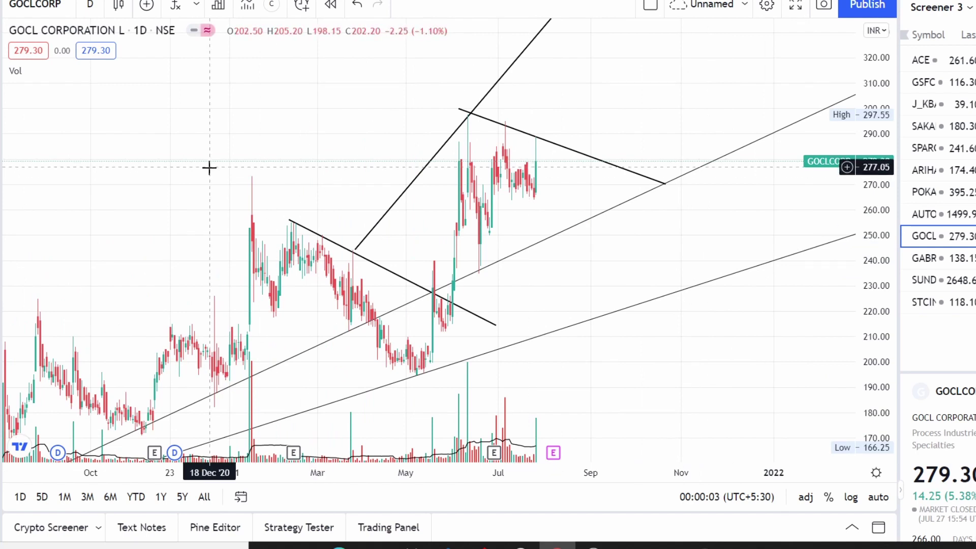
scroll(209, 166, "down", 2)
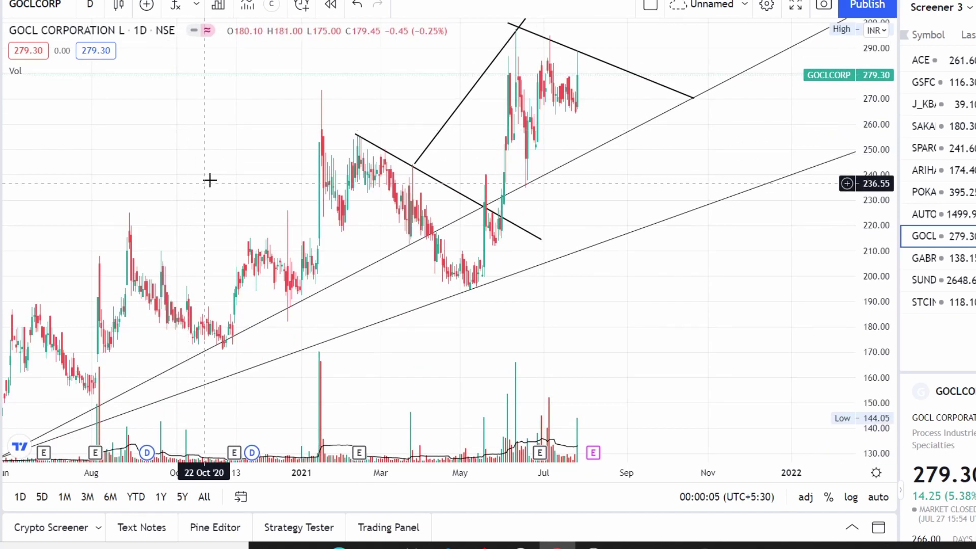
scroll(212, 175, "down", 2)
scroll(364, 168, "up", 5)
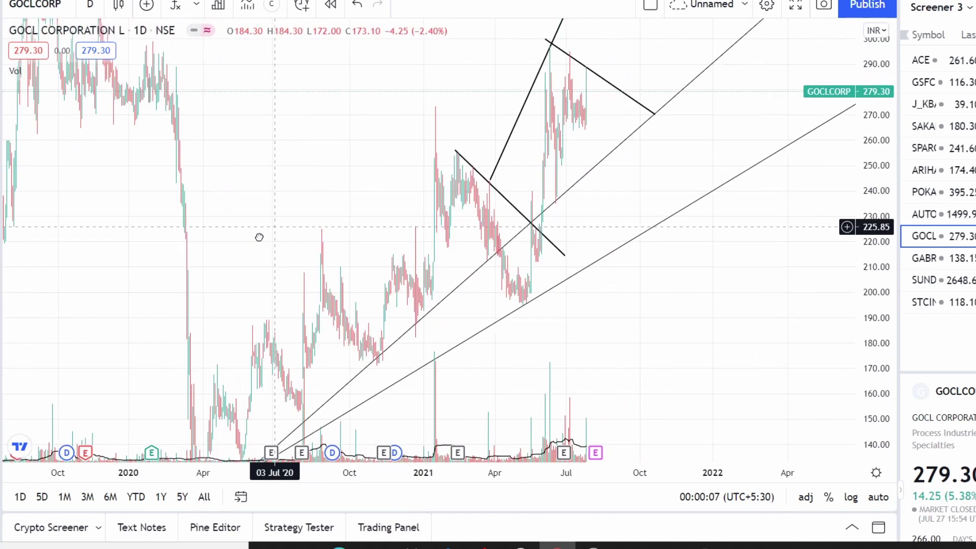
scroll(365, 309, "up", 3)
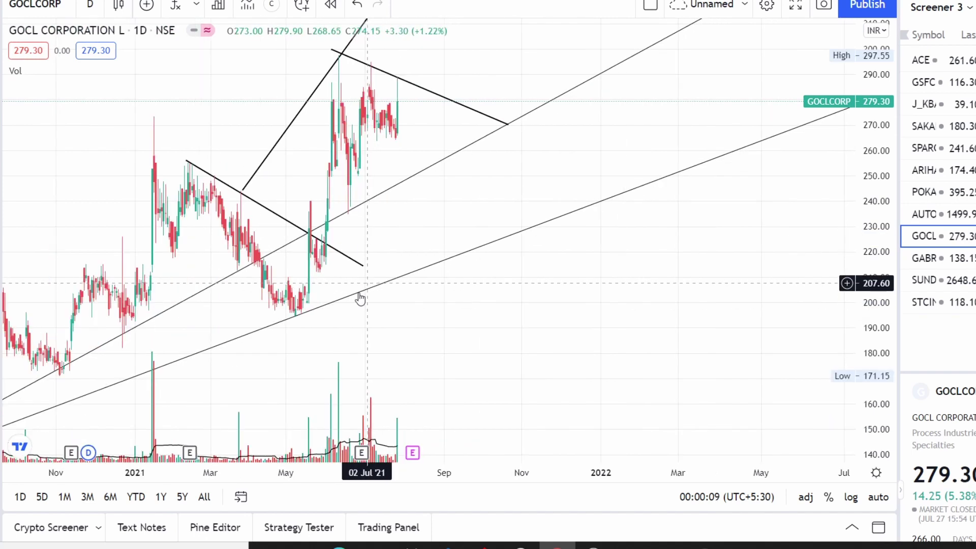
scroll(580, 300, "up", 4)
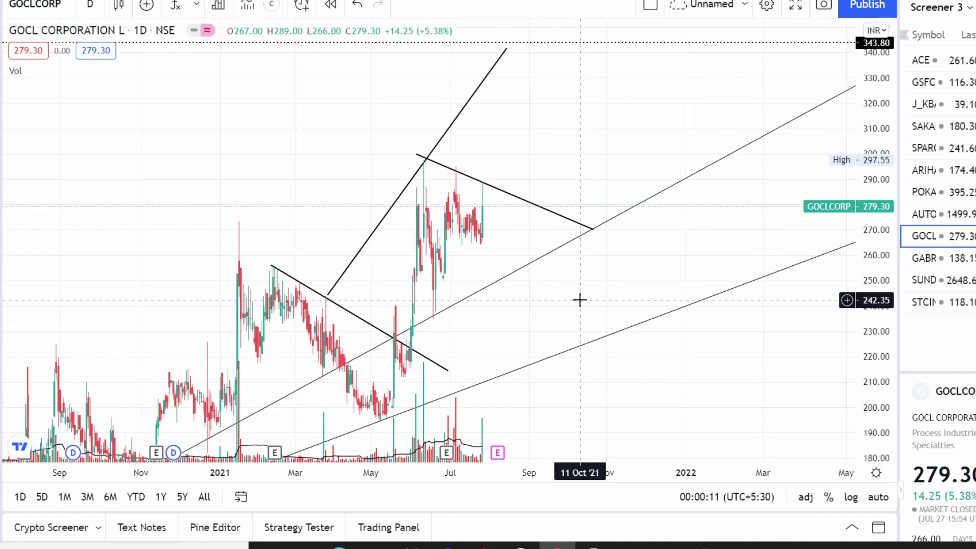
scroll(460, 161, "up", 3)
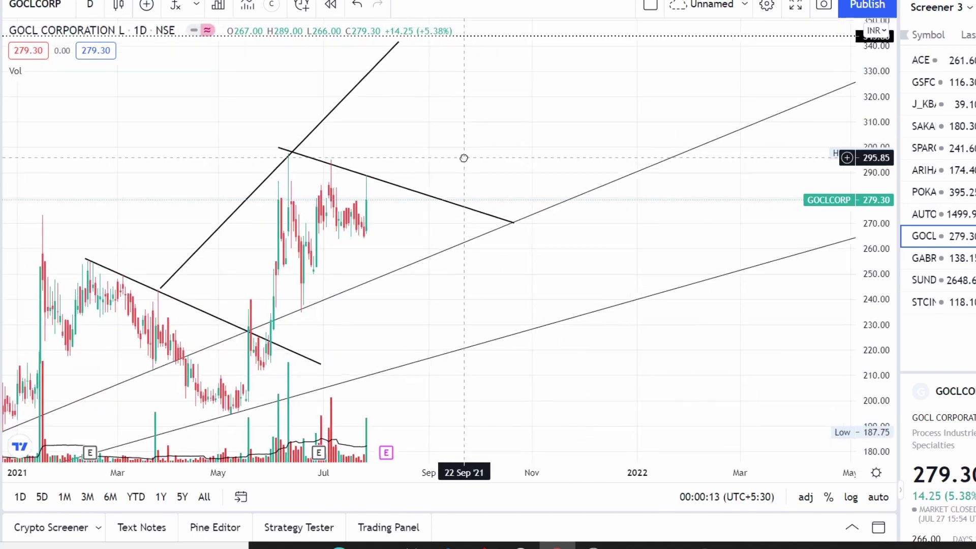
scroll(426, 151, "up", 2)
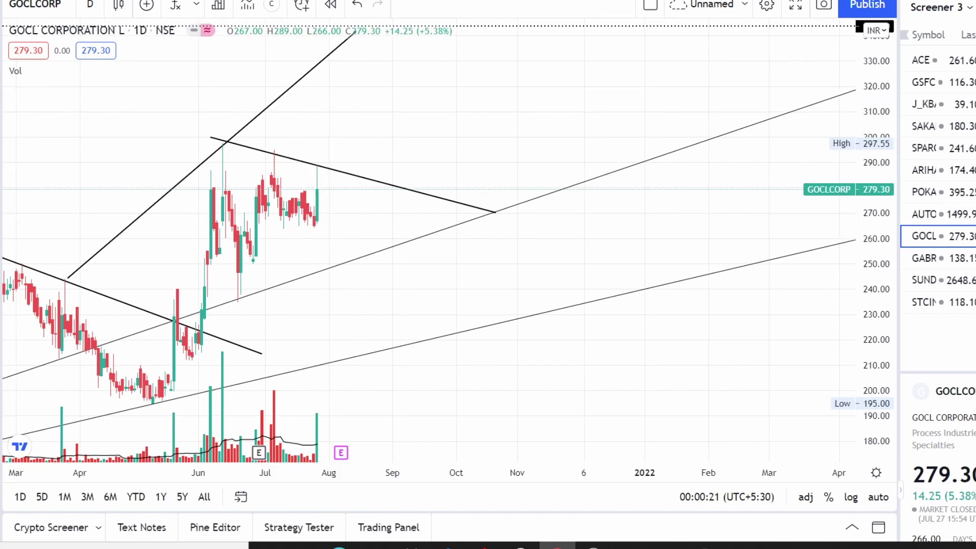
- Draw a rising trendline under GOCLCORP's consolidation from 18 Jun '21 at about 245.20 to 09 Sep '21 at about 287.75
left_click(1, 55)
left_click(240, 272)
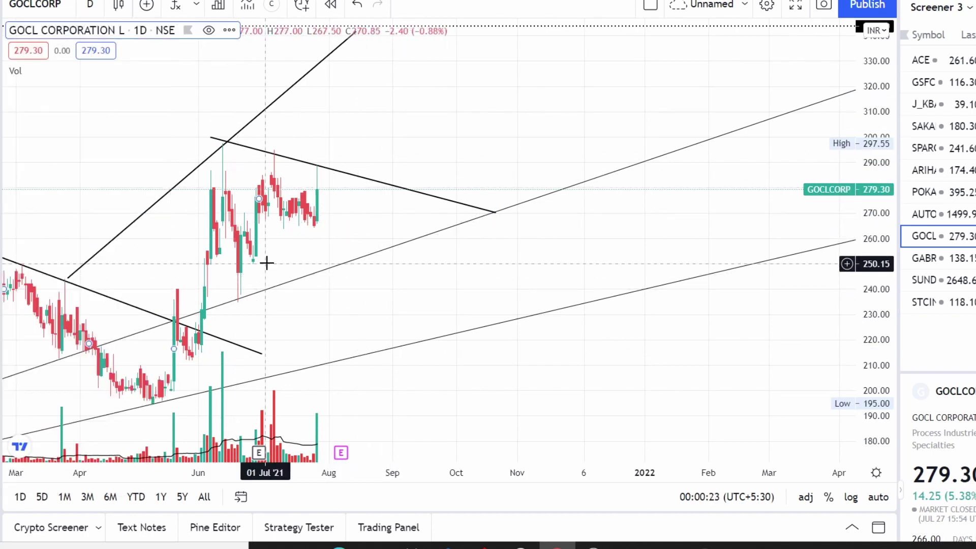
left_click(238, 276)
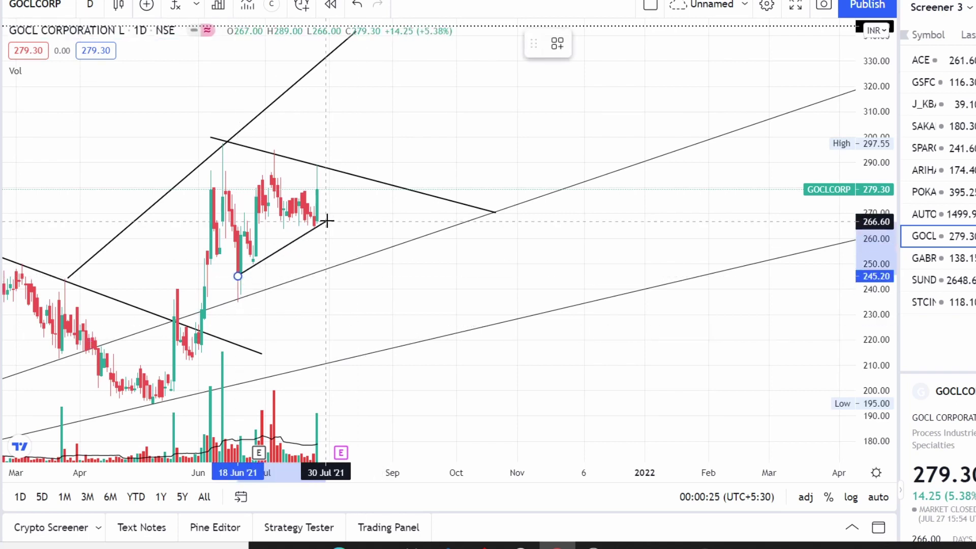
left_click(410, 168)
left_click(451, 172)
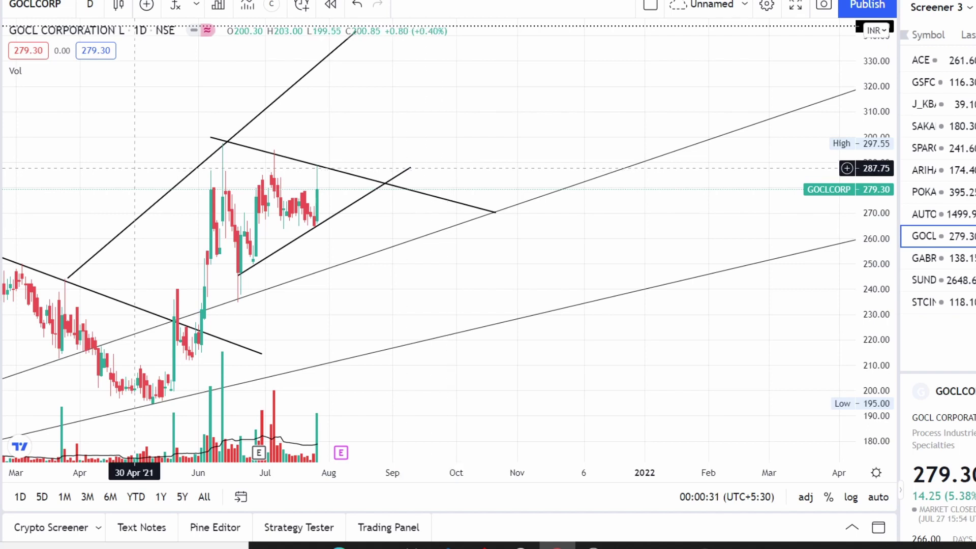
- Draw a near-horizontal line at about 279 across GOCLCORP's June–July candles, from 28 Apr '21 to beyond the triangle's crossing point
left_click(128, 189)
left_click(475, 191)
left_click(93, 87)
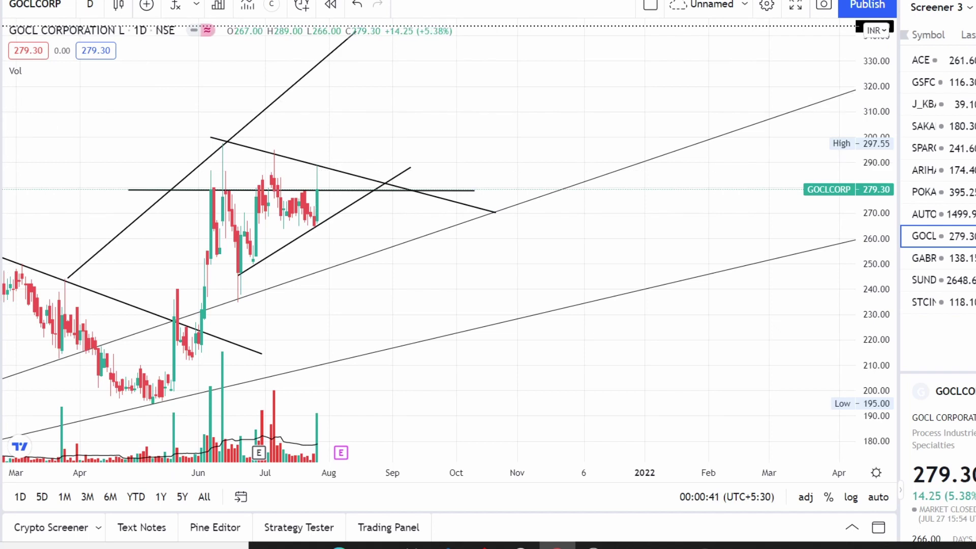
left_click(354, 174)
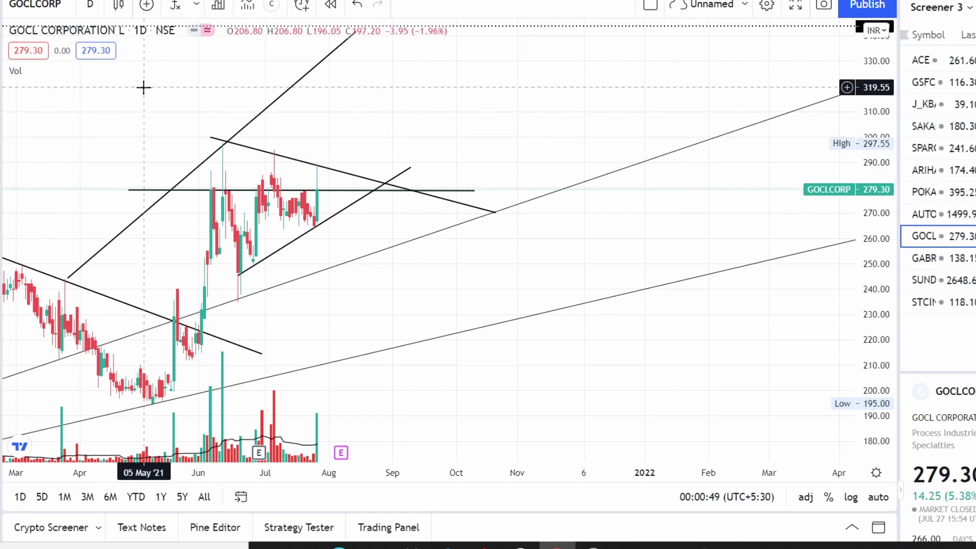
- Examine GOCLCORP's price history back to 2016 against the dotted 343.80 level and the current triangle
left_click_drag(144, 96, 155, 176)
scroll(636, 209, "down", 5)
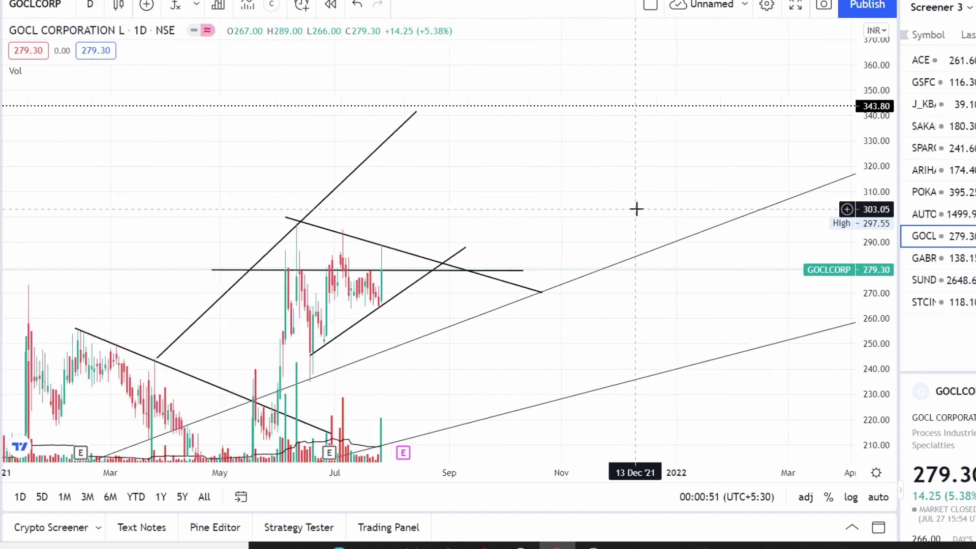
left_click_drag(870, 125, 871, 281)
scroll(458, 233, "down", 8)
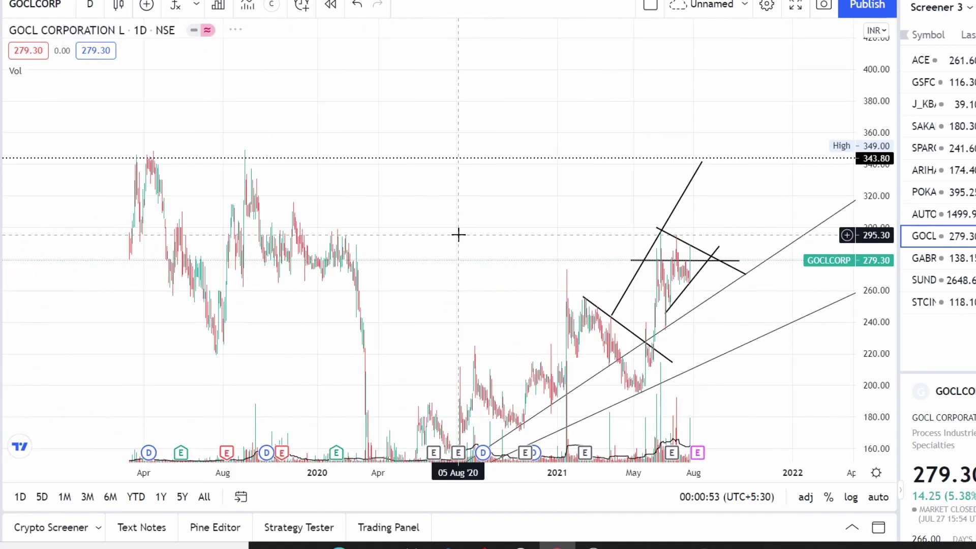
scroll(682, 228, "up", 10)
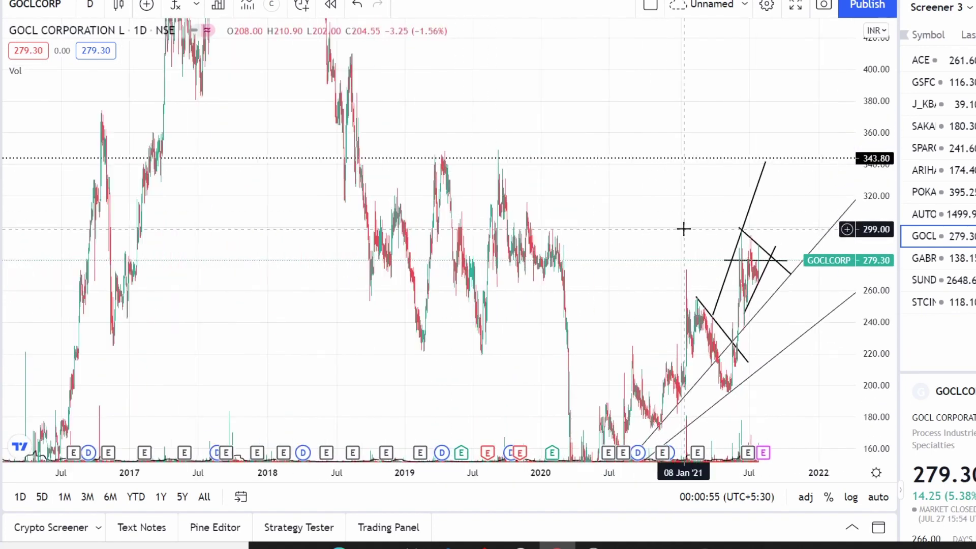
scroll(683, 229, "up", 3)
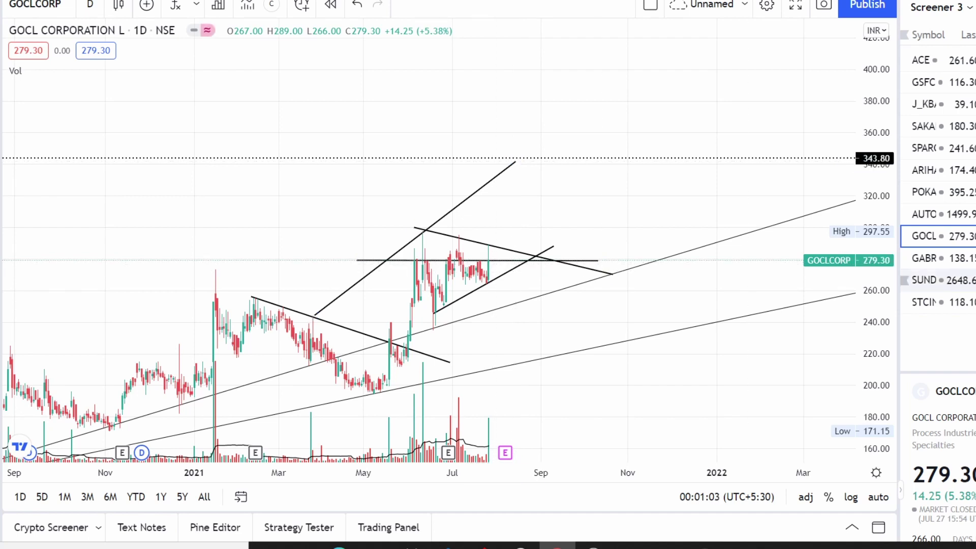
- Open the GABRIEL daily chart and examine its diverging trendlines, the horizontal and dotted levels, and the latest breakout candle
left_click(924, 258)
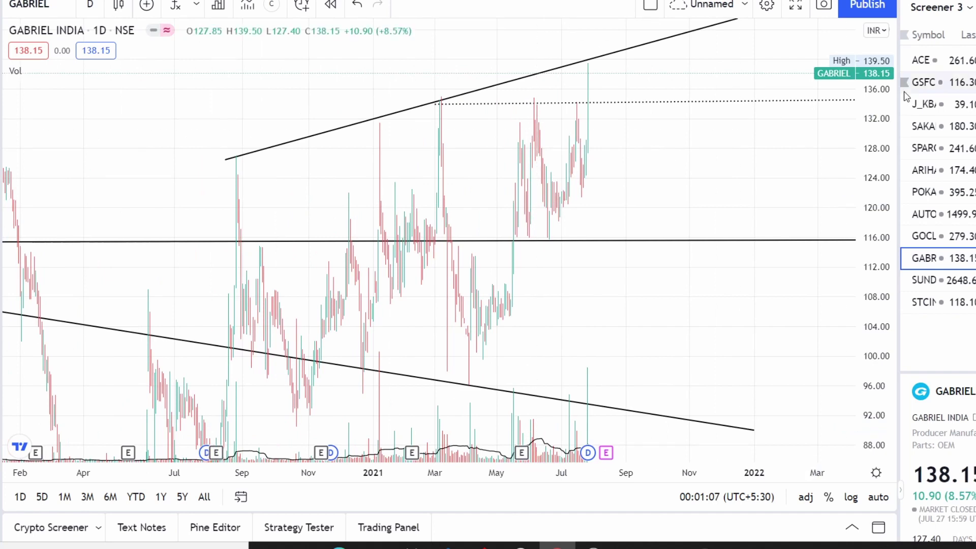
scroll(649, 255, "down", 5)
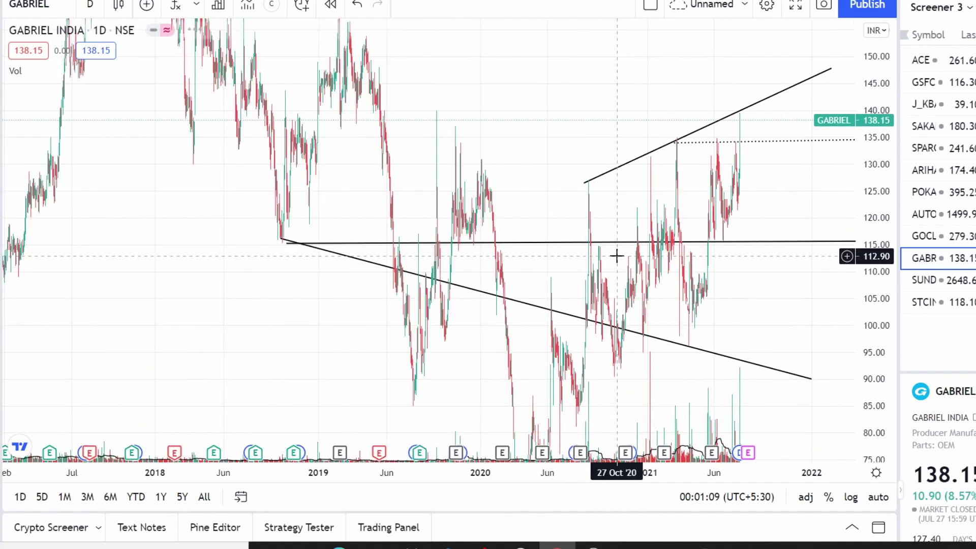
left_click_drag(543, 95, 530, 103)
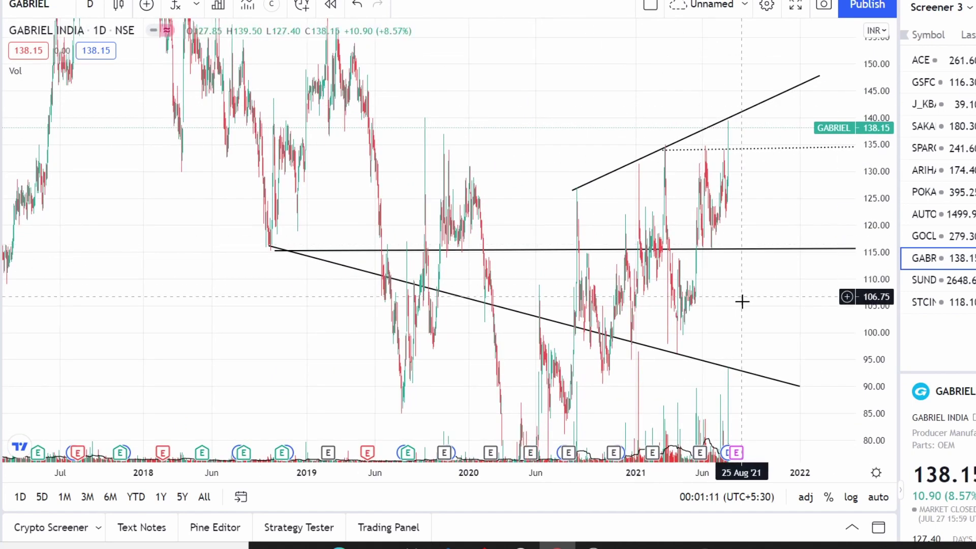
left_click_drag(743, 258, 742, 224)
scroll(725, 246, "up", 3)
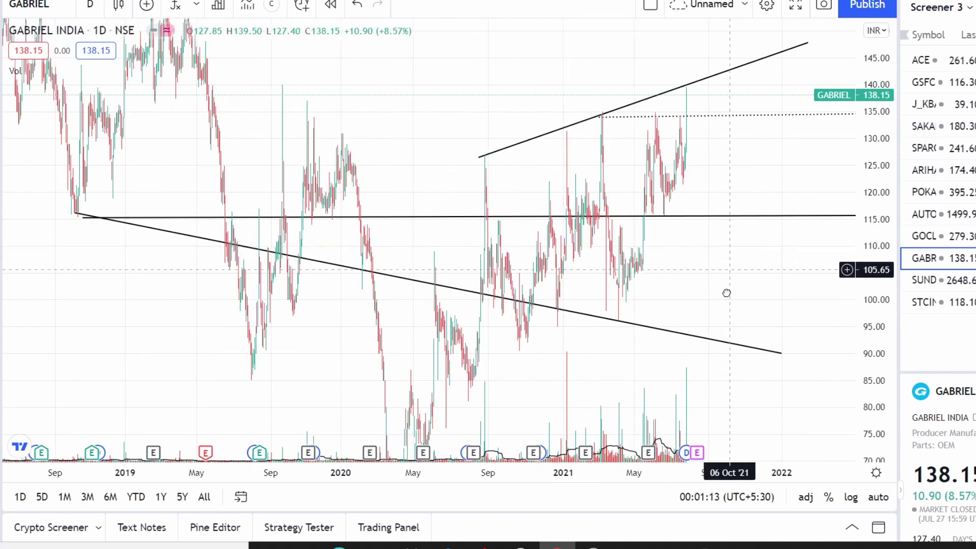
left_click_drag(726, 293, 710, 355)
left_click_drag(870, 314, 906, 139)
scroll(833, 213, "up", 6)
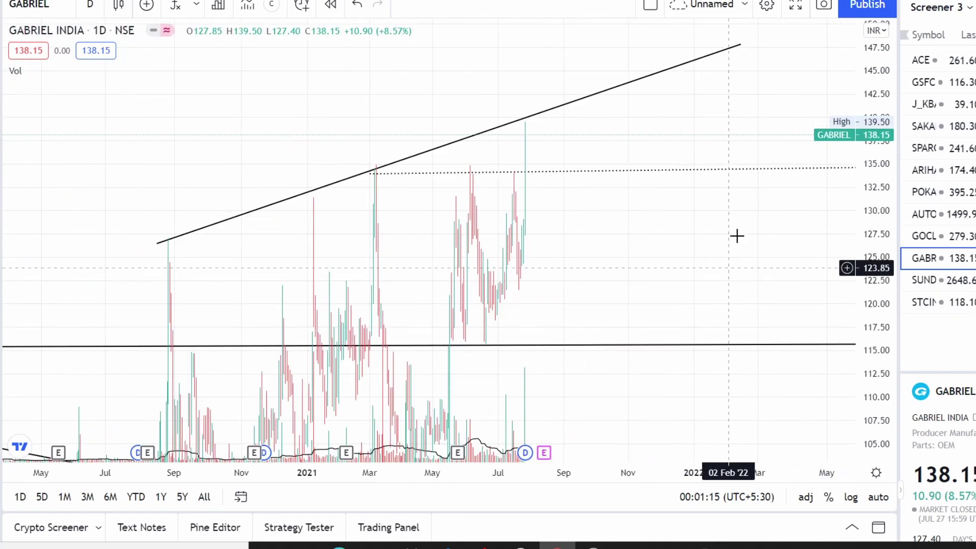
scroll(665, 244, "up", 1)
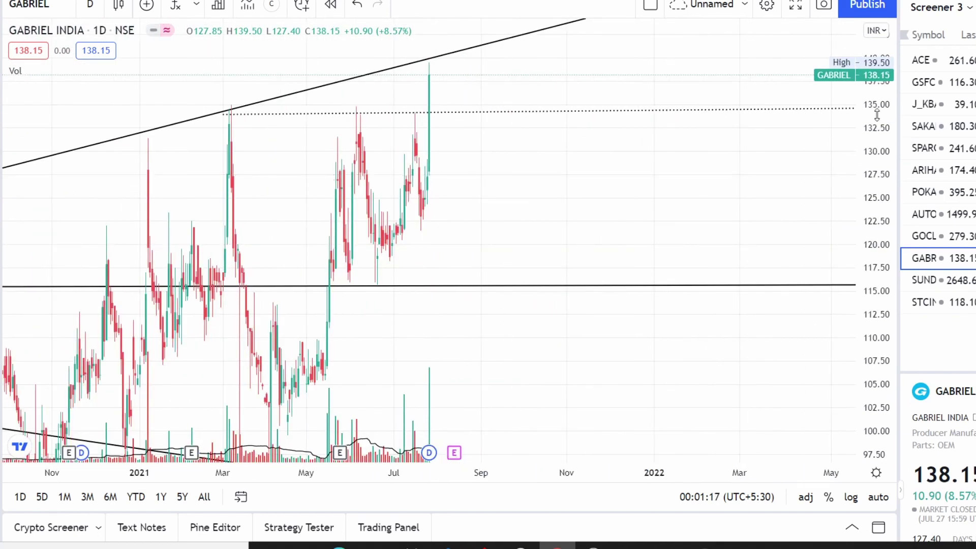
left_click_drag(877, 115, 866, 224)
scroll(593, 257, "down", 2)
left_click_drag(674, 352, 686, 374)
scroll(686, 372, "up", 4)
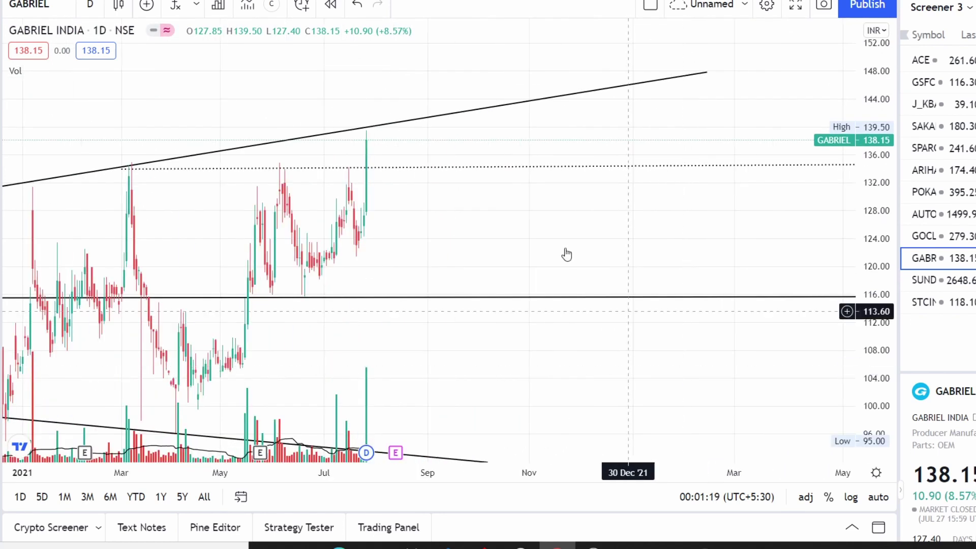
- Brush a mark over GABRIEL's May–July 2021 consolidation and delete it
scroll(566, 254, "down", 1)
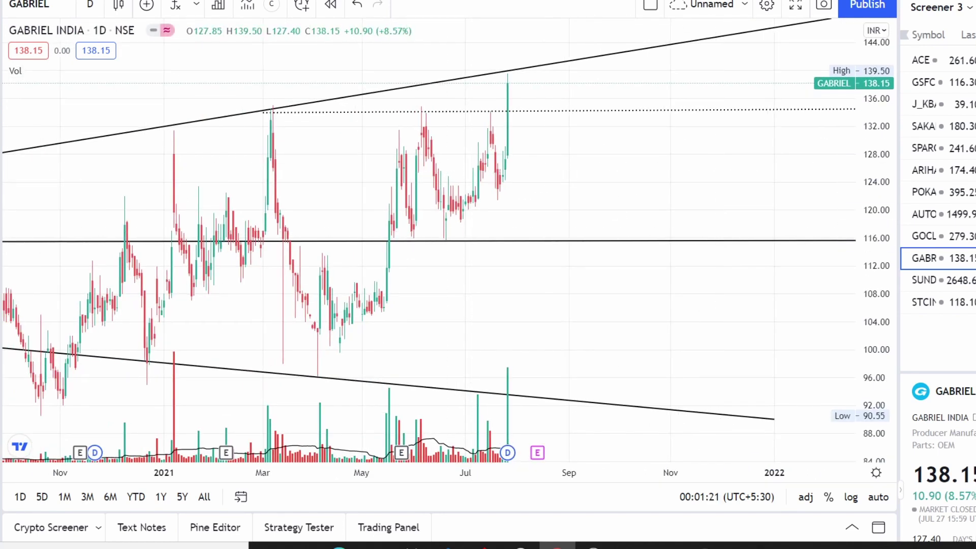
mouse_move(437, 236)
left_mouse_down()
mouse_move(118, 228)
mouse_move(468, 258)
mouse_move(460, 239)
left_mouse_up()
left_click(722, 43)
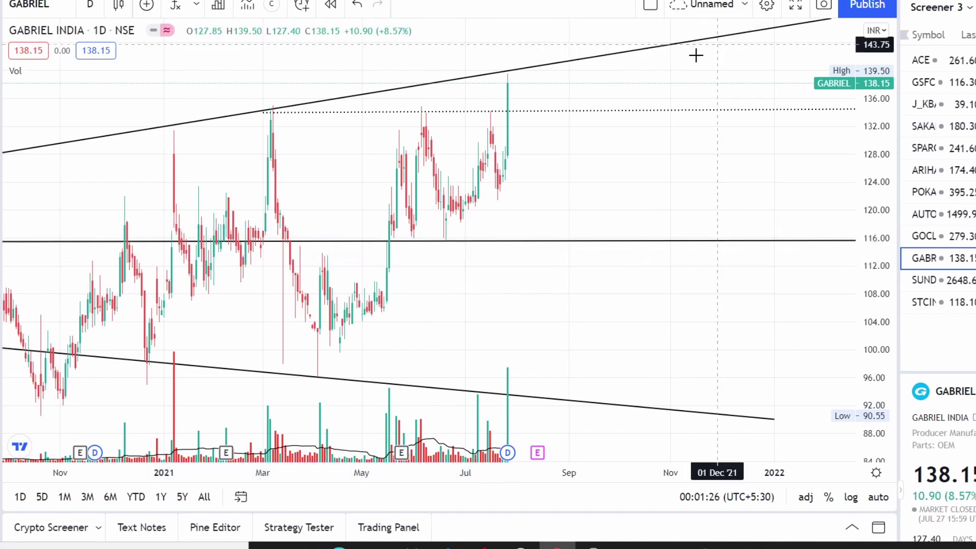
- Examine GABRIEL's latest breakout candle against the rising upper trendline and the dotted level, including the price history back to 2018
left_click_drag(874, 105, 871, 149)
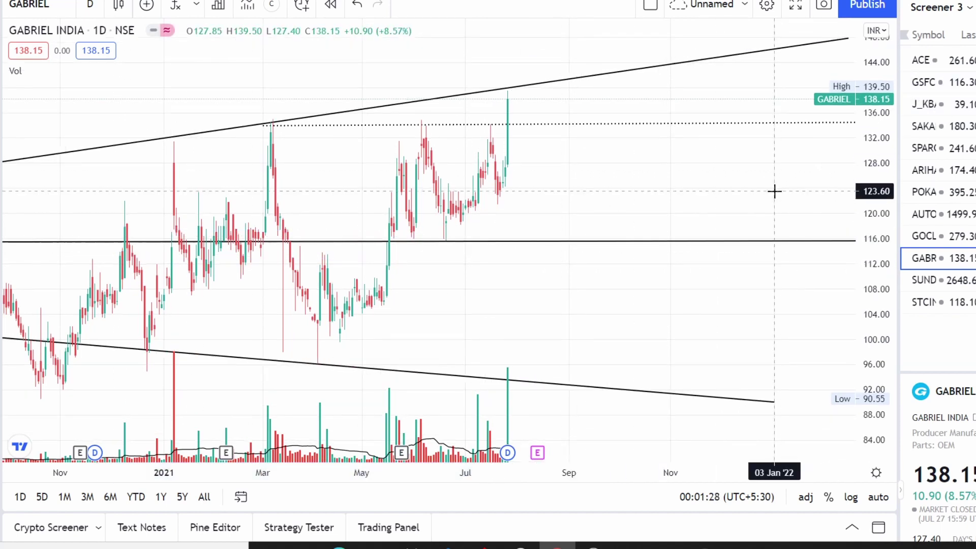
scroll(762, 189, "down", 1)
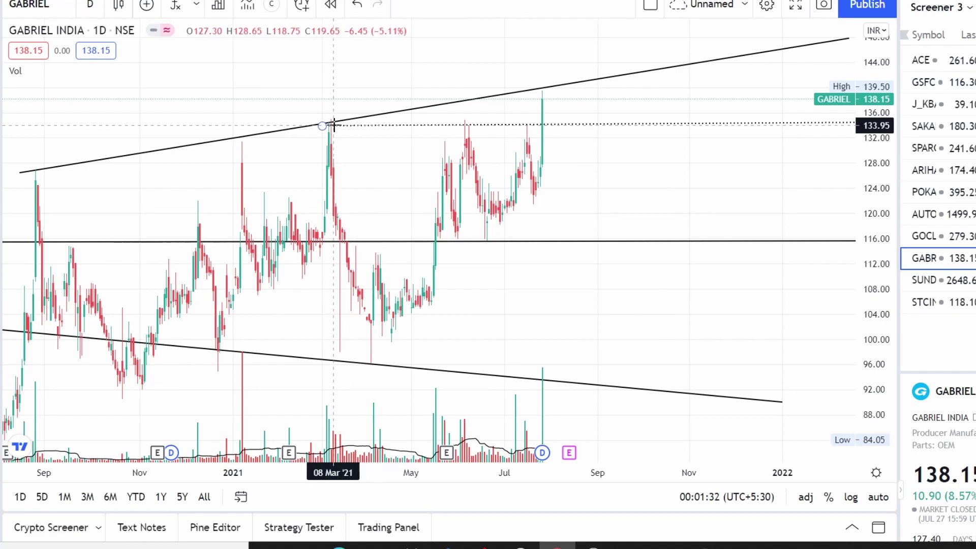
scroll(333, 125, "down", 1)
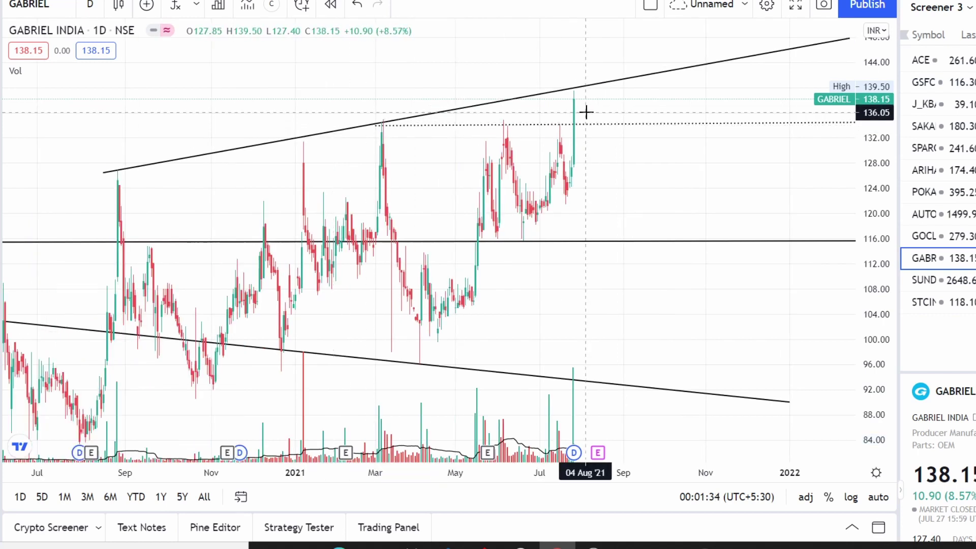
left_click_drag(218, 80, 208, 161)
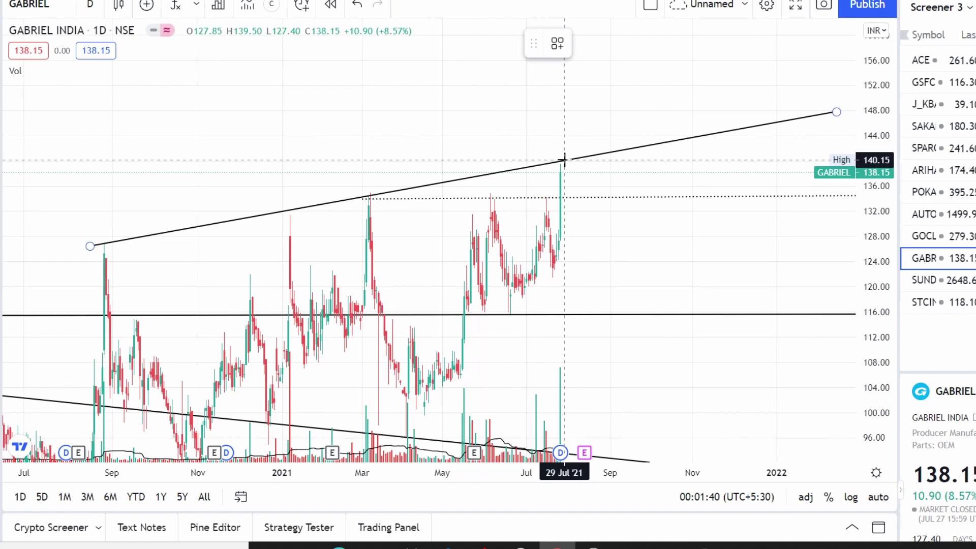
scroll(564, 158, "down", 5)
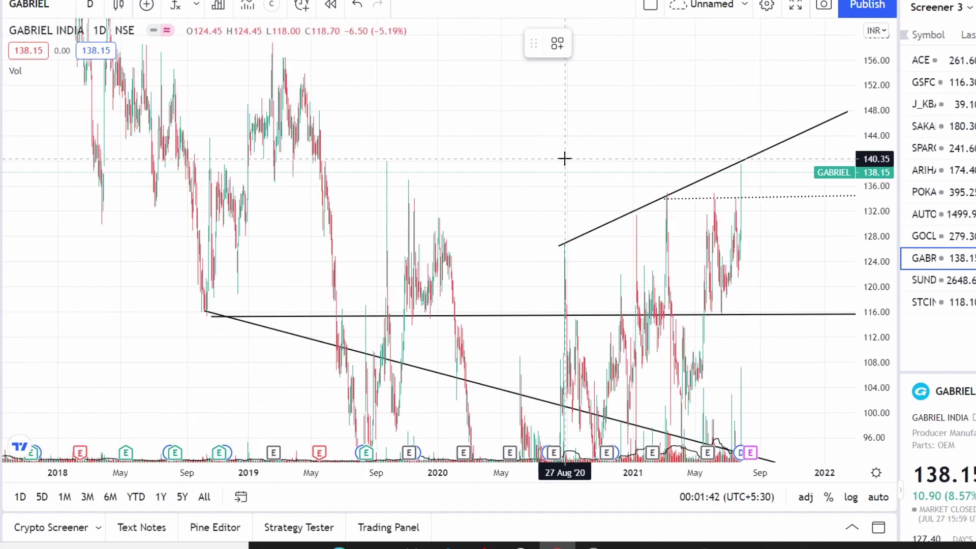
scroll(564, 157, "up", 5)
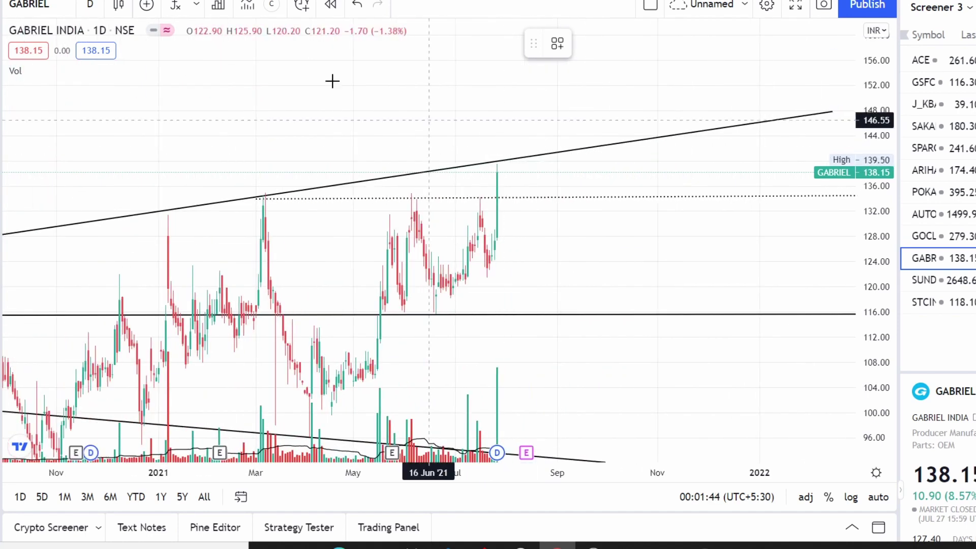
- Add the Pivots indicator to the GABRIEL chart and widen the chart area beside the watchlist
left_click(177, 6)
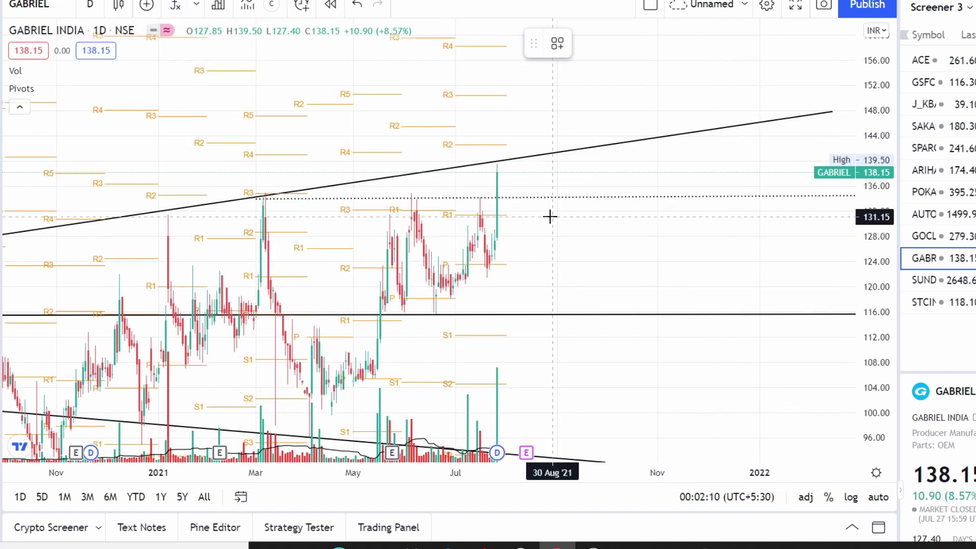
scroll(588, 241, "up", 4)
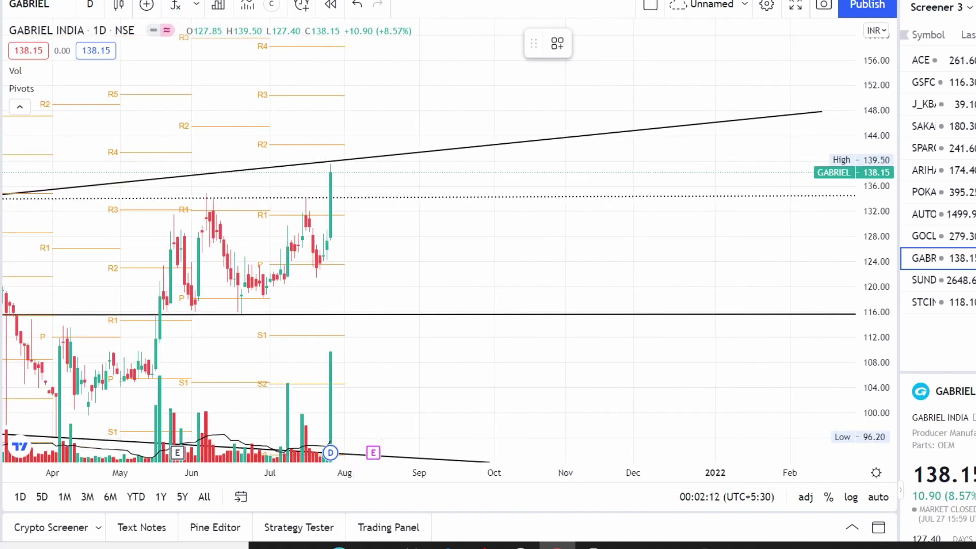
left_click_drag(474, 125, 615, 133)
scroll(616, 134, "up", 2)
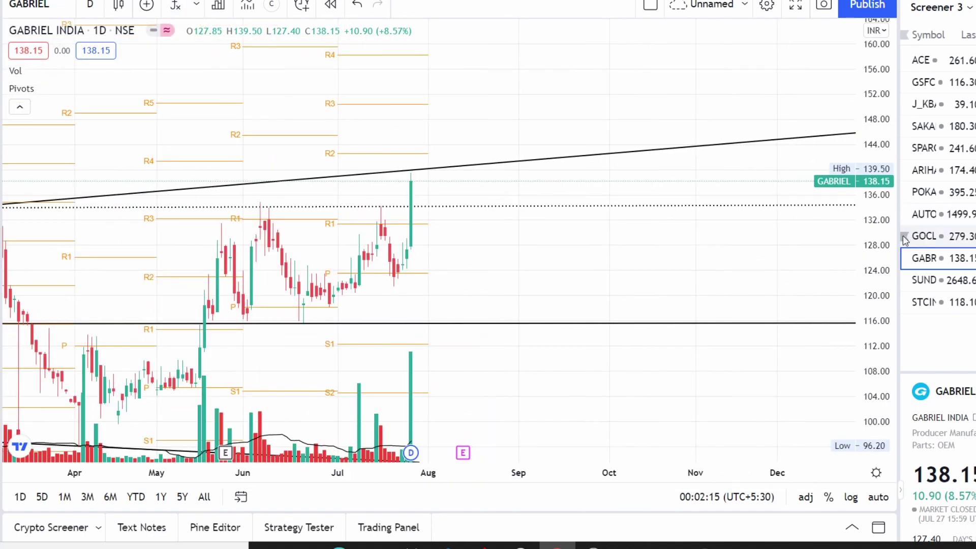
left_click_drag(901, 112, 892, 112)
left_click_drag(861, 157, 871, 117)
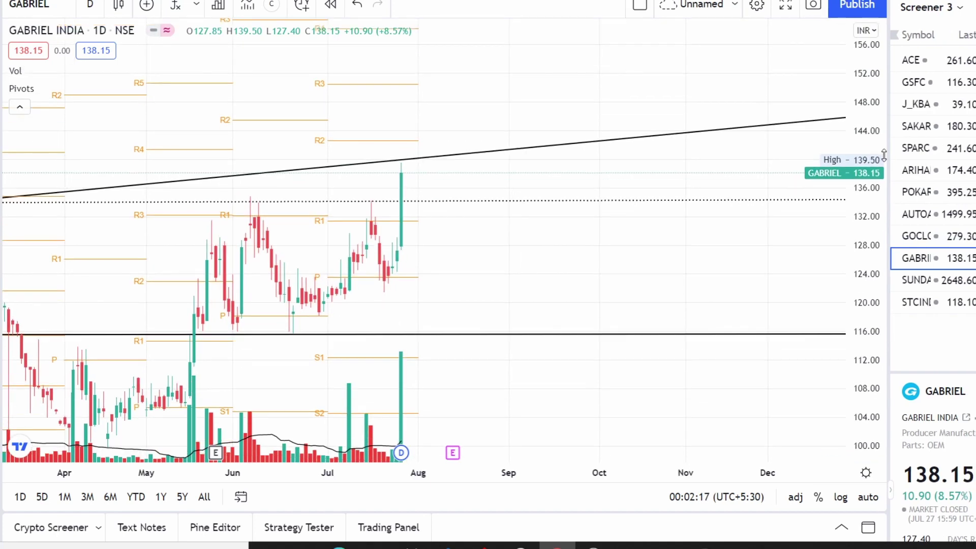
left_click_drag(891, 156, 908, 155)
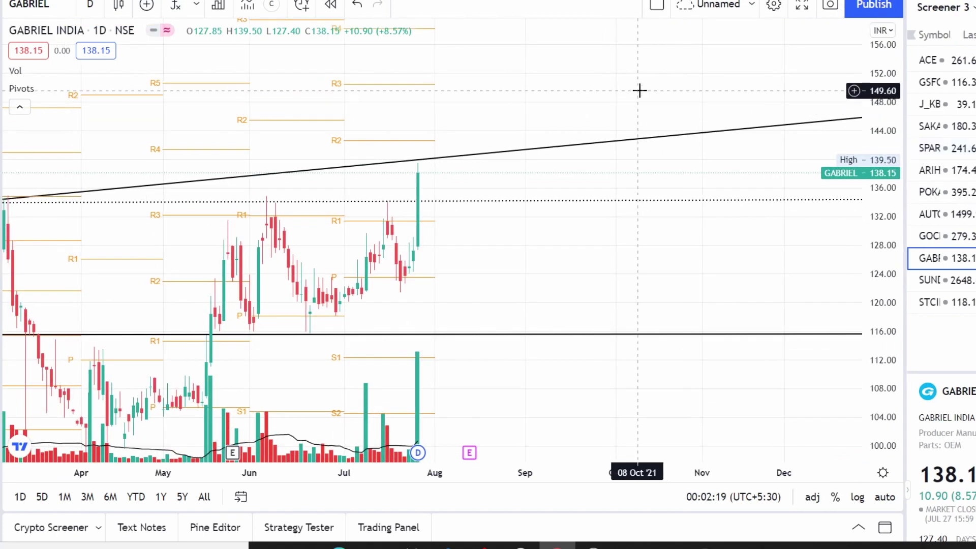
left_click_drag(638, 90, 651, 133)
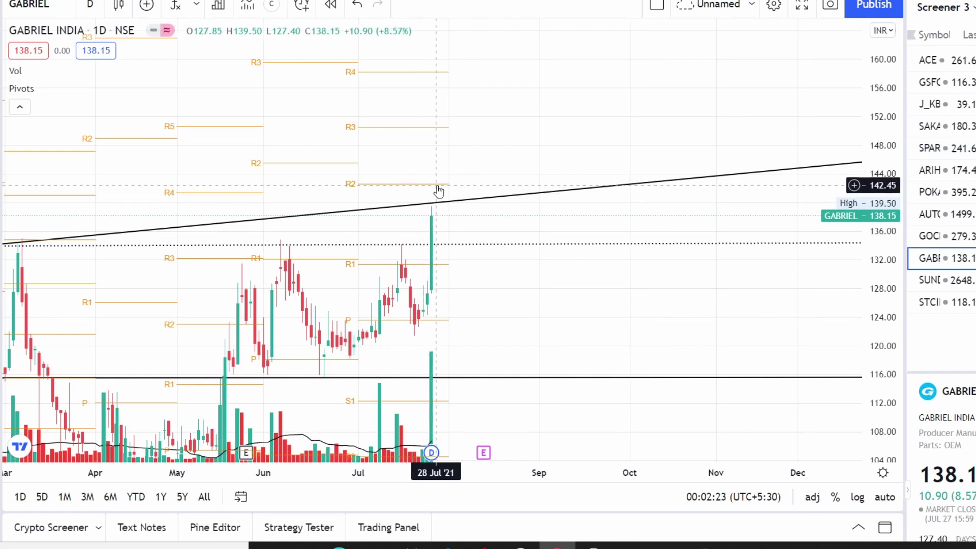
- Compare GABRIEL's latest candle with the R1–R5 pivot levels and the upper trendline, and hide the Pivots indicator
scroll(438, 192, "down", 1)
scroll(438, 191, "down", 1)
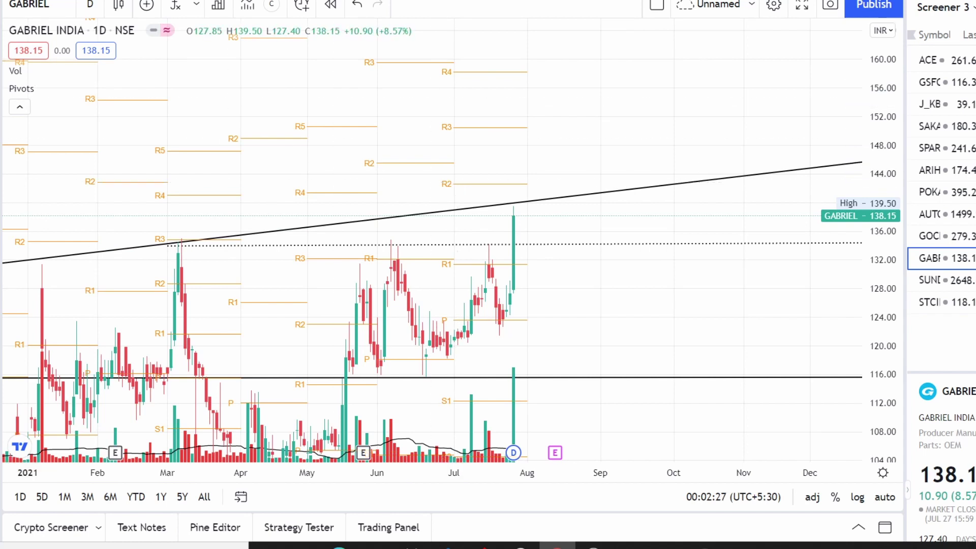
scroll(239, 165, "down", 1)
left_click_drag(629, 128, 627, 85)
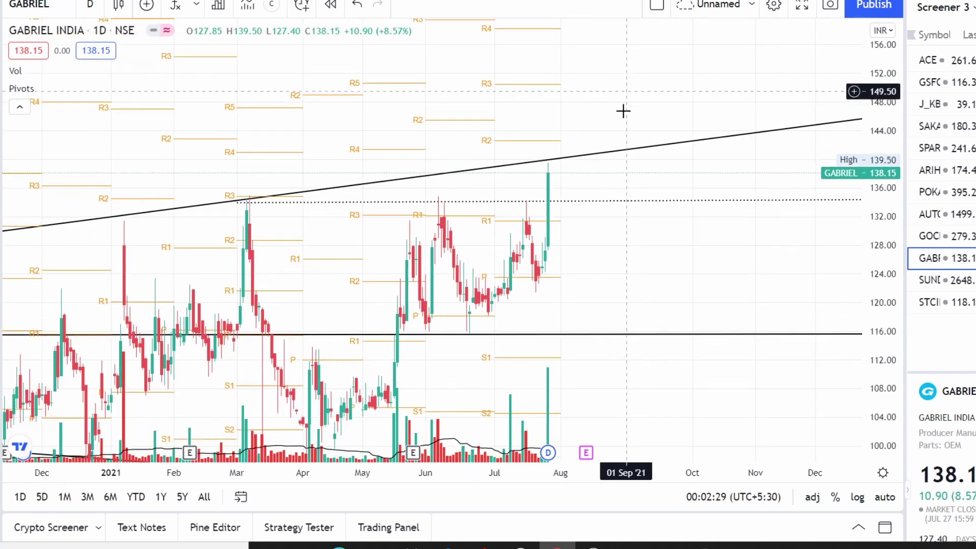
left_click_drag(649, 179, 648, 201)
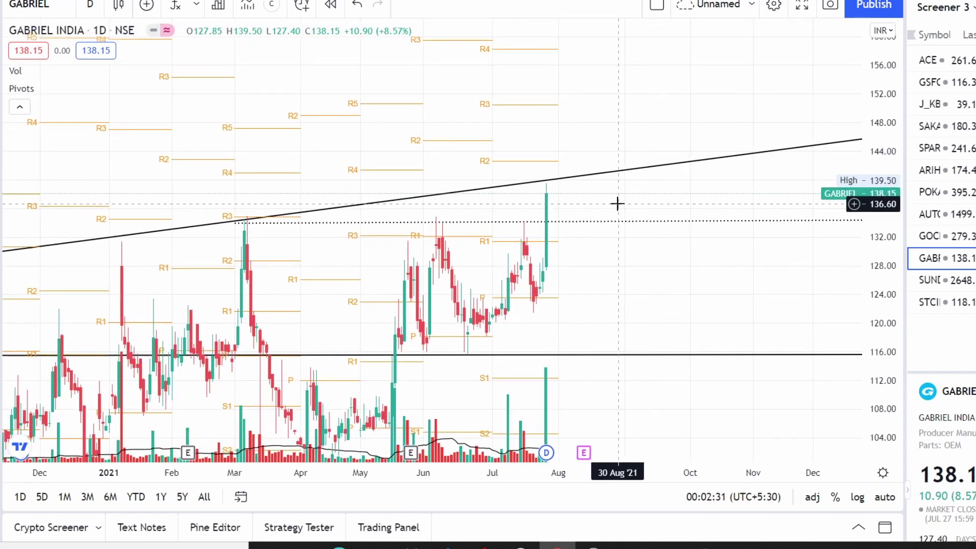
scroll(618, 203, "down", 2)
scroll(716, 163, "down", 2)
left_click_drag(740, 112, 715, 149)
left_click_drag(873, 109, 868, 274)
scroll(810, 287, "up", 1)
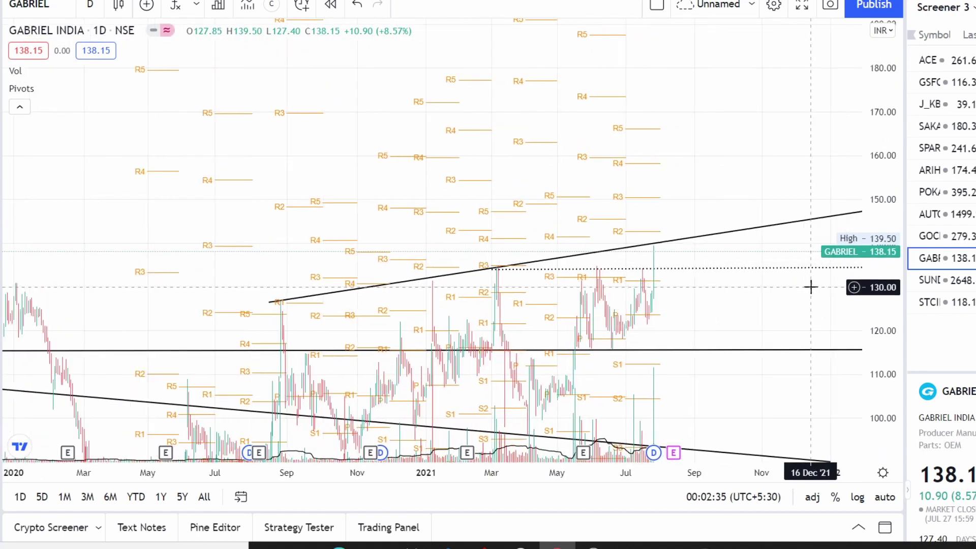
scroll(811, 287, "up", 10)
left_click_drag(449, 304, 680, 224)
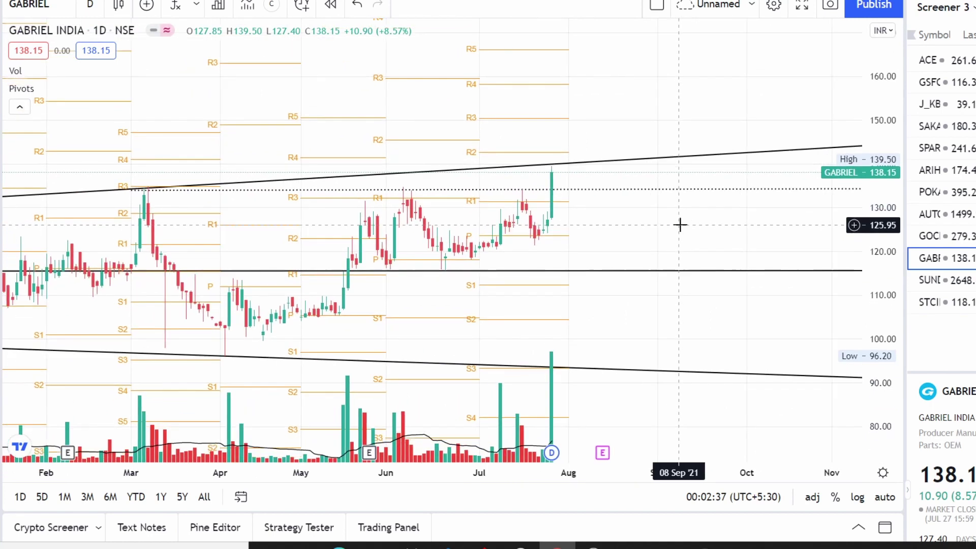
scroll(680, 224, "up", 2)
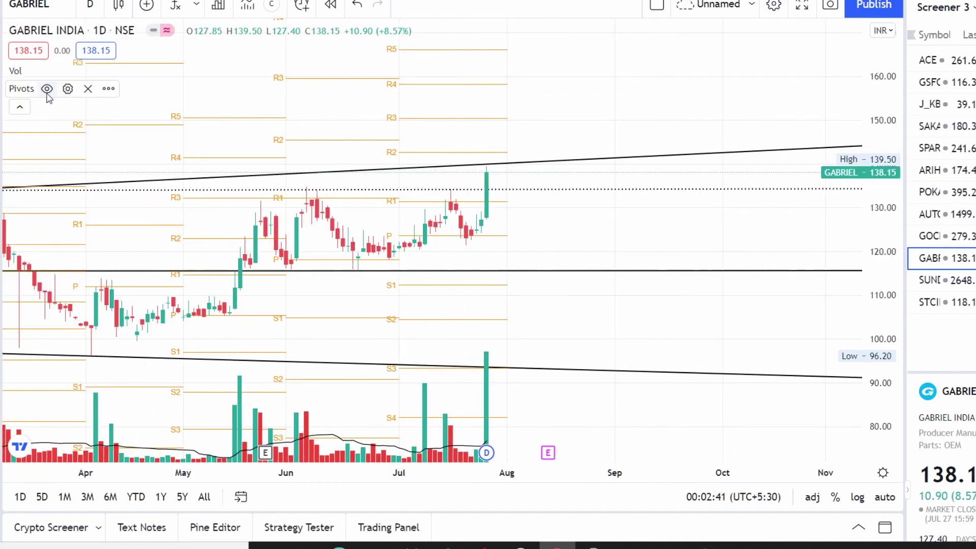
left_click(47, 90)
- Brush a cup curve under GABRIEL's June–July 2021 candles and two slanted handle strokes around the late-July pullback
left_click(0, 70)
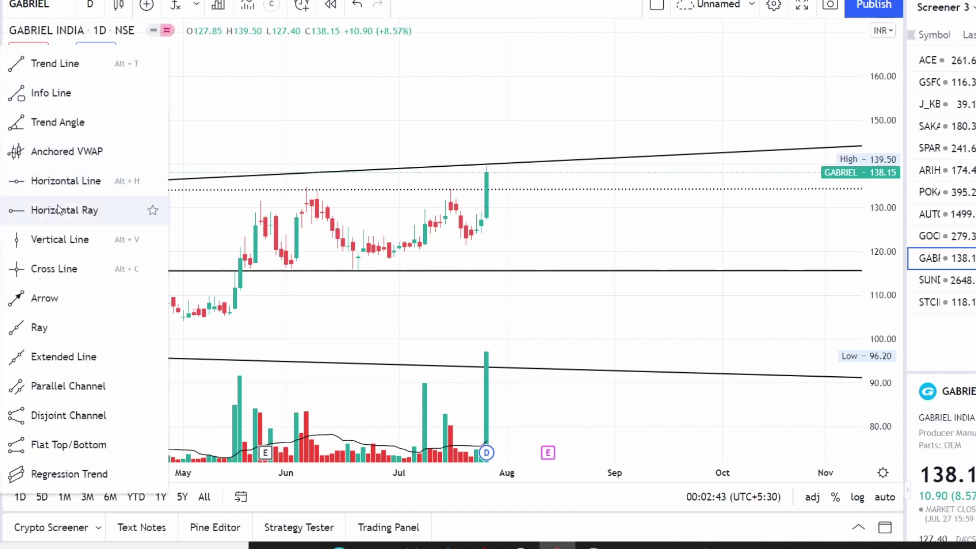
left_click(51, 92)
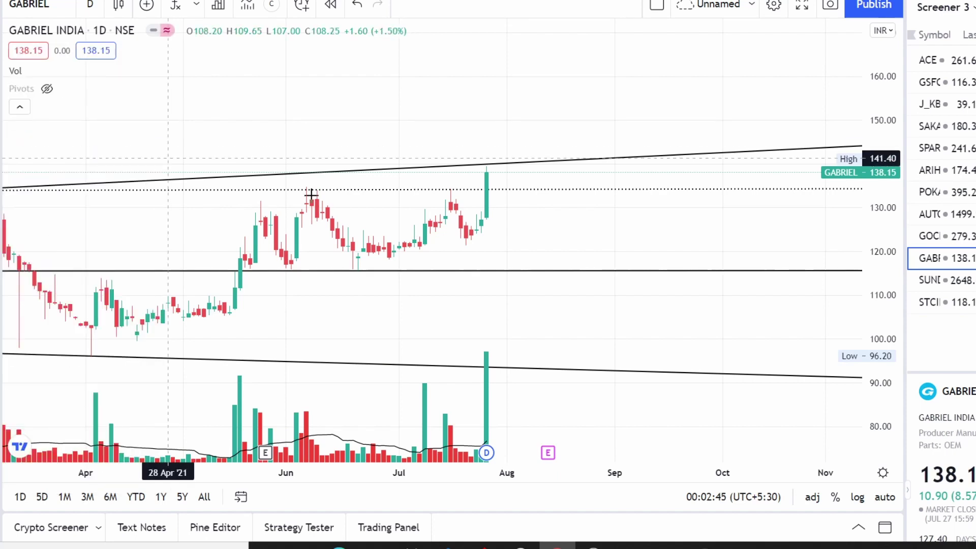
mouse_move(321, 231)
left_mouse_down()
mouse_move(414, 261)
mouse_move(437, 225)
left_mouse_up()
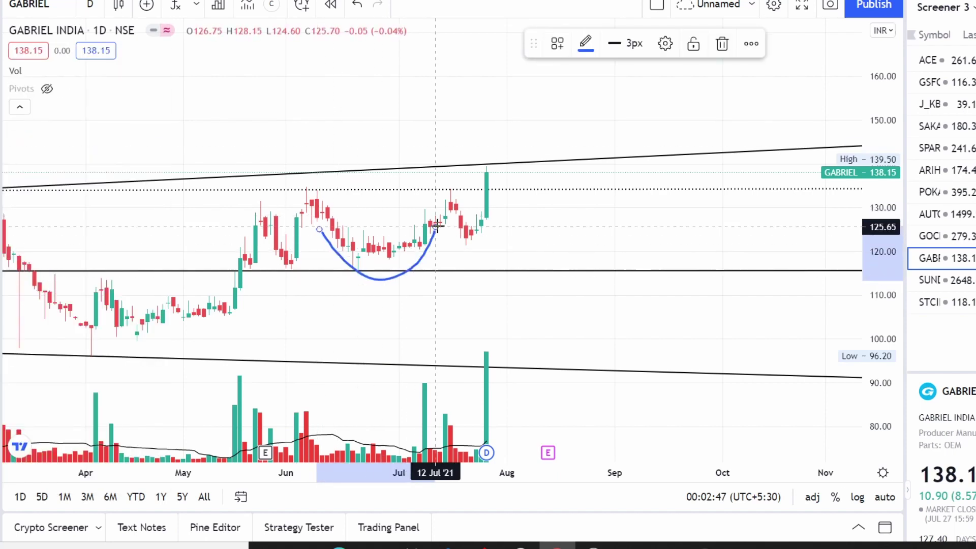
mouse_move(441, 190)
left_mouse_down()
mouse_move(461, 249)
mouse_move(466, 200)
mouse_move(488, 239)
left_mouse_up()
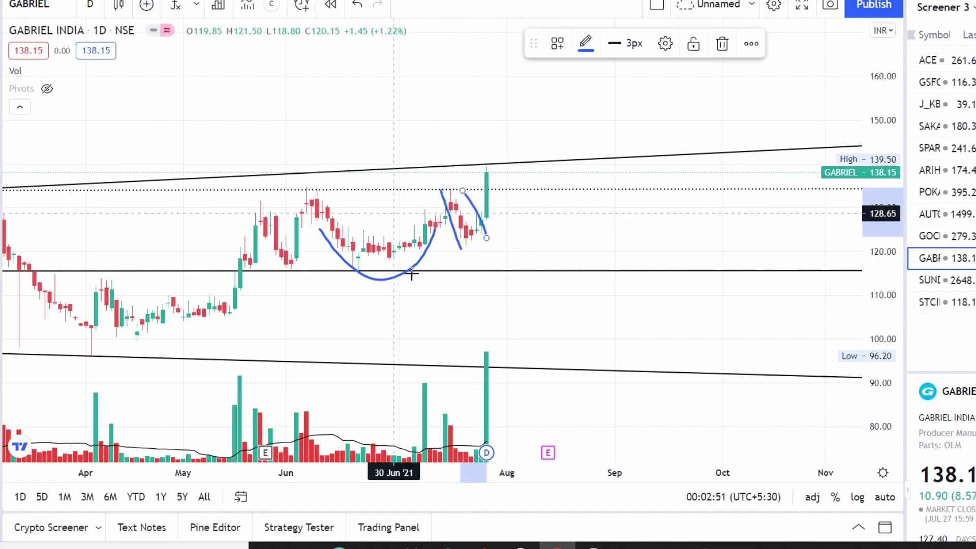
- Brush a larger cup curve under the March–May 2021 candles and two slanted handle strokes around the late-May pullback
scroll(396, 303, "down", 2)
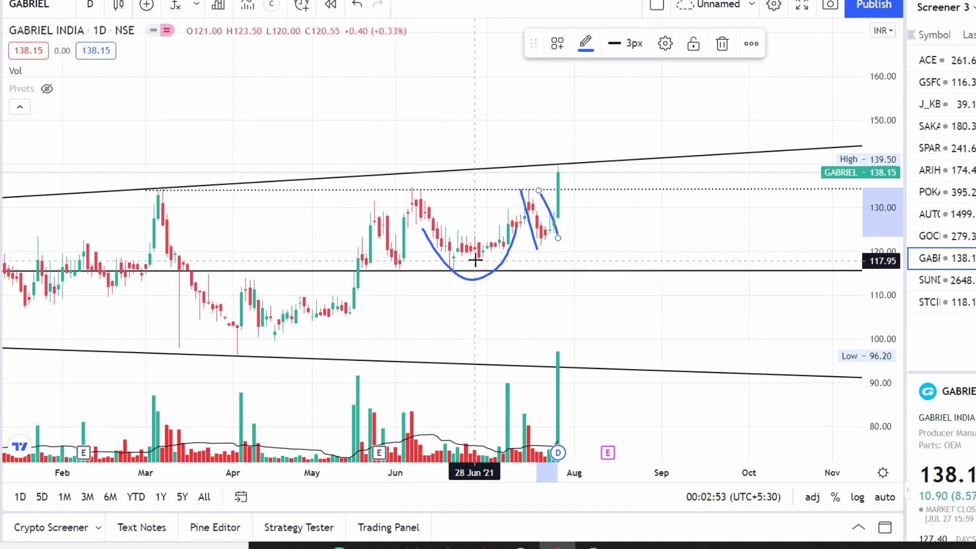
mouse_move(155, 256)
left_mouse_down()
mouse_move(207, 333)
mouse_move(259, 356)
mouse_move(360, 327)
left_mouse_up()
left_click_drag(361, 212, 395, 291)
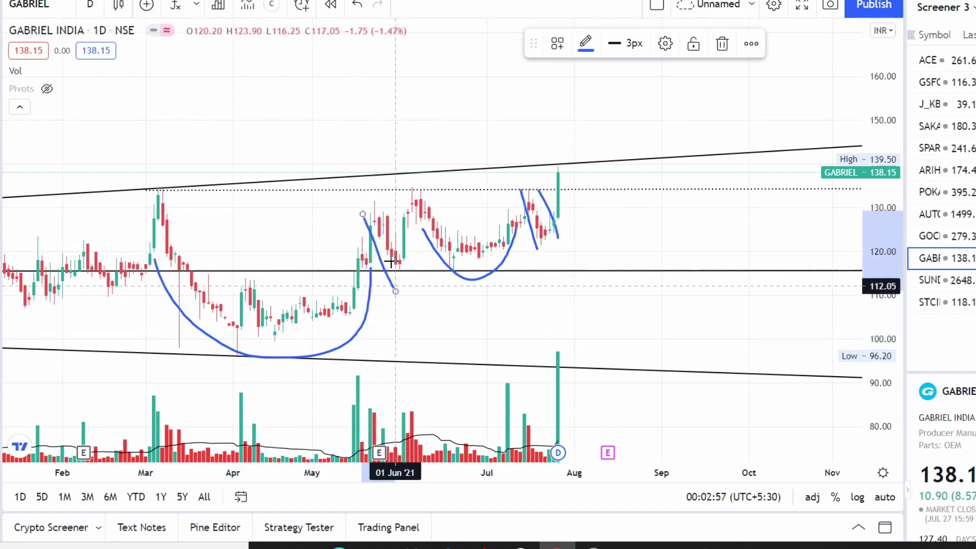
left_click_drag(376, 206, 404, 264)
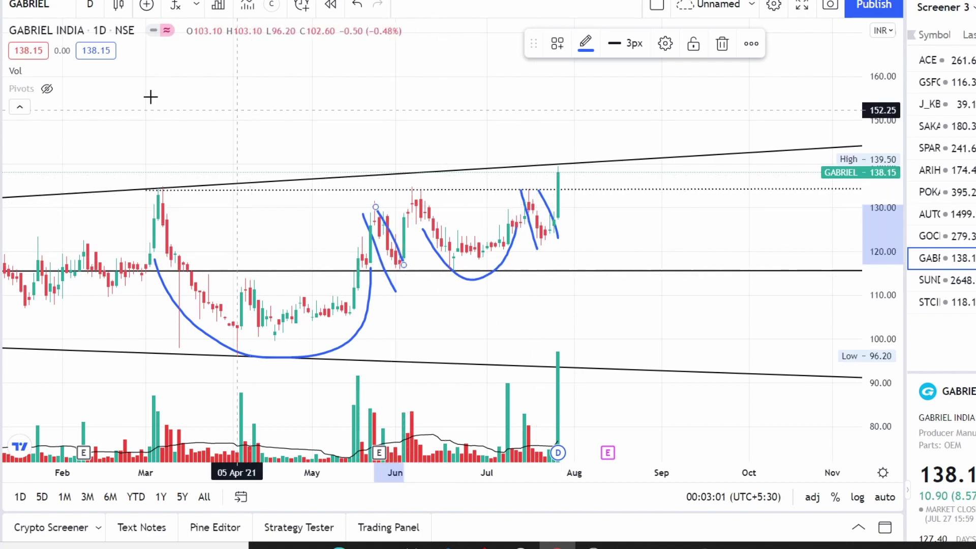
- Draw a horizontal line at about 139.55 from 08 Aug '19 to 17 Sep '21, across the September 2019 high
scroll(571, 148, "down", 2)
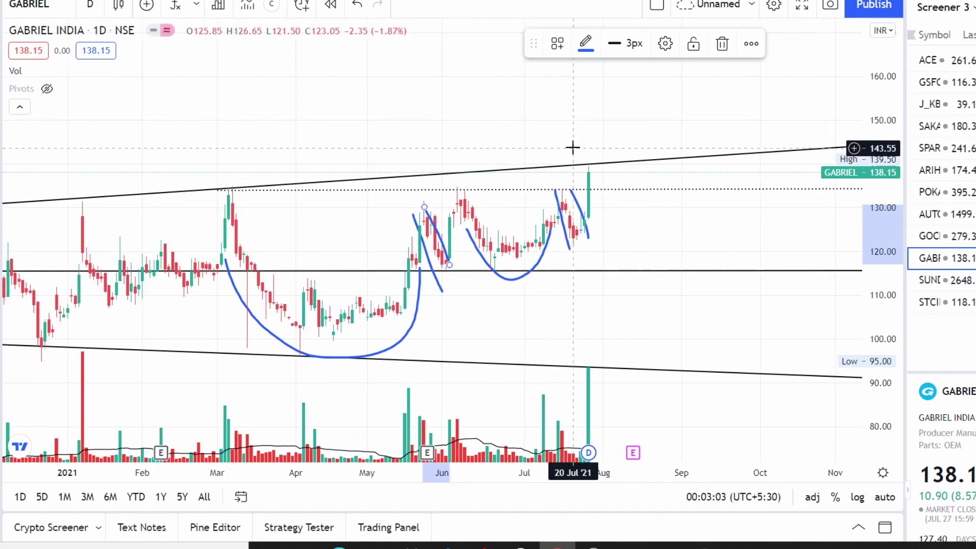
left_click_drag(571, 129, 537, 182)
scroll(605, 192, "down", 2)
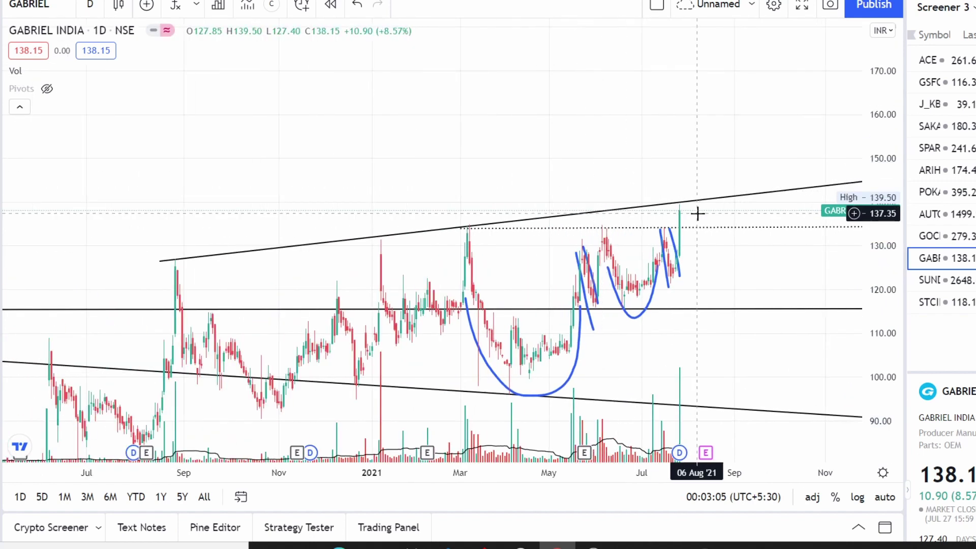
scroll(699, 210, "down", 2)
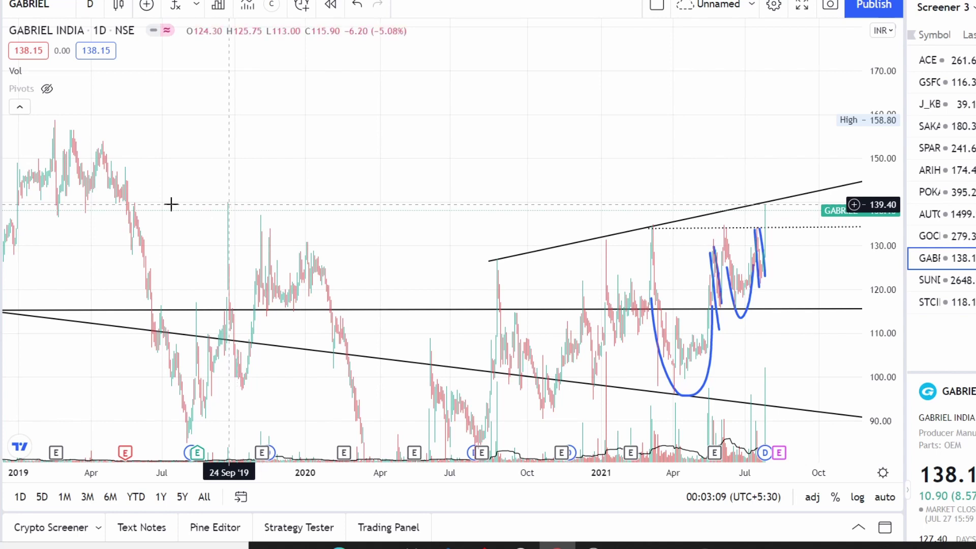
left_click(194, 205)
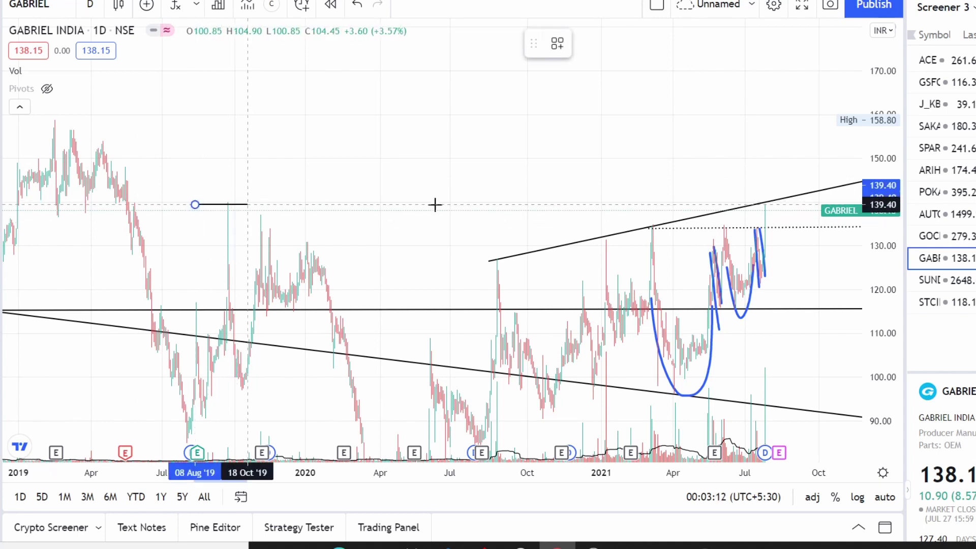
left_click(807, 204)
- Draw a near-horizontal line at about 155 from the early-2019 highs to beyond the latest candle
left_click(68, 148)
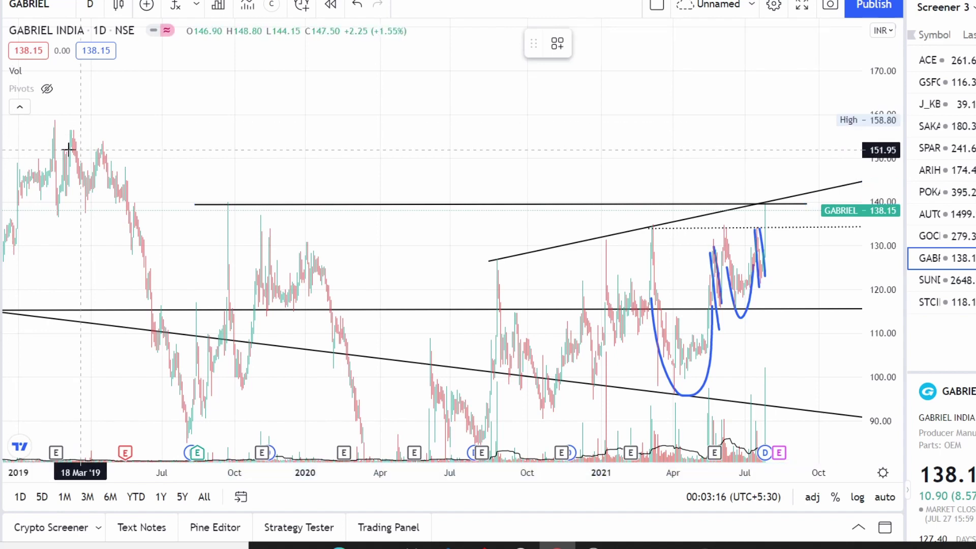
left_click(40, 136)
left_click(812, 137)
scroll(642, 183, "down", 5)
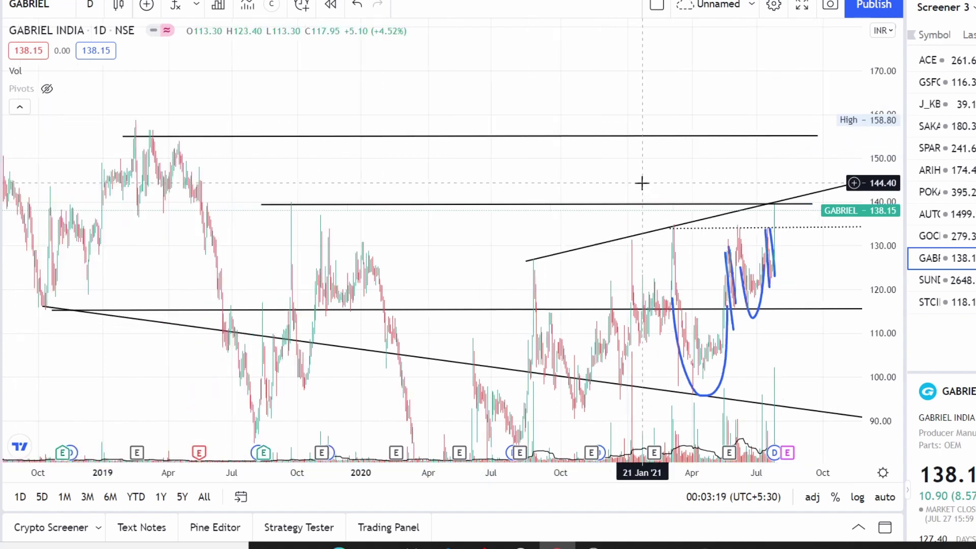